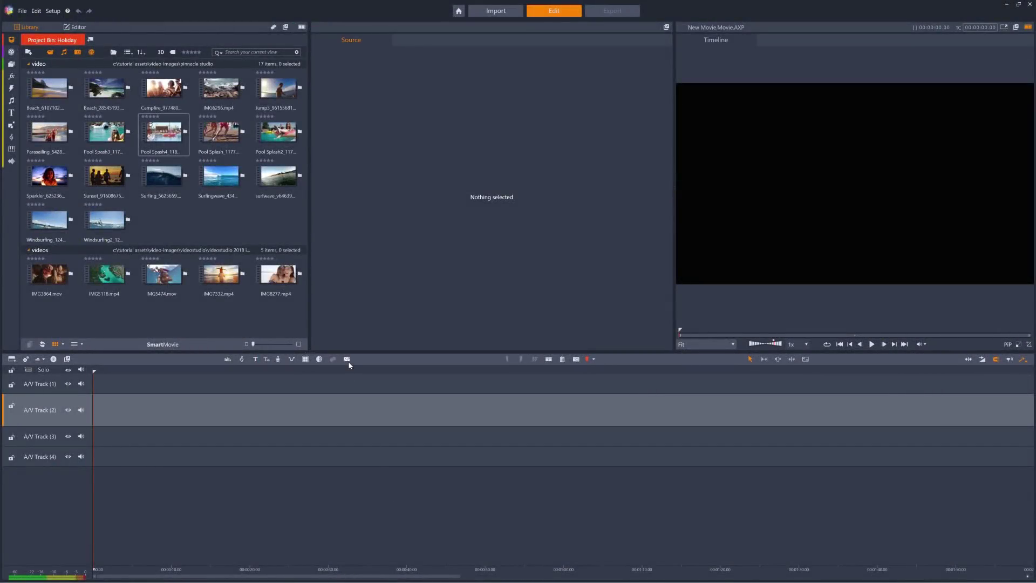
In a new montage template, draw two top-to-bottom lines splitting the frame into three cells.
{"action": "left_click", "coordinate": [348, 360]}
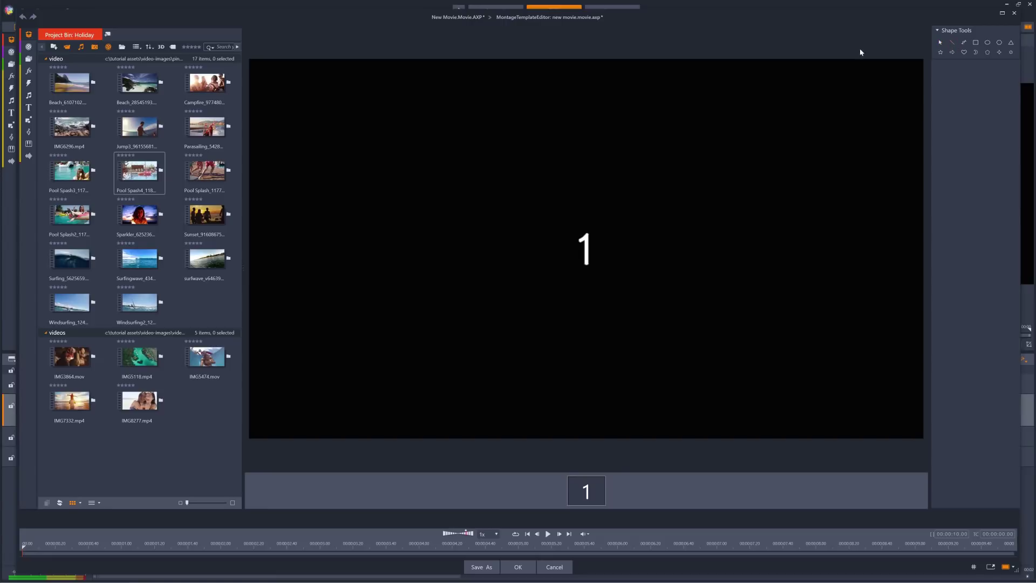
{"action": "mouse_move", "coordinate": [399, 67]}
{"action": "left_mouse_down"}
{"action": "mouse_move", "coordinate": [361, 416]}
{"action": "mouse_move", "coordinate": [413, 418]}
{"action": "left_mouse_up"}
{"action": "mouse_move", "coordinate": [775, 65]}
{"action": "left_mouse_down"}
{"action": "mouse_move", "coordinate": [772, 123]}
{"action": "mouse_move", "coordinate": [808, 365]}
{"action": "left_mouse_up"}
{"action": "left_click_drag", "start_coordinate": [804, 422], "coordinate": [802, 433]}
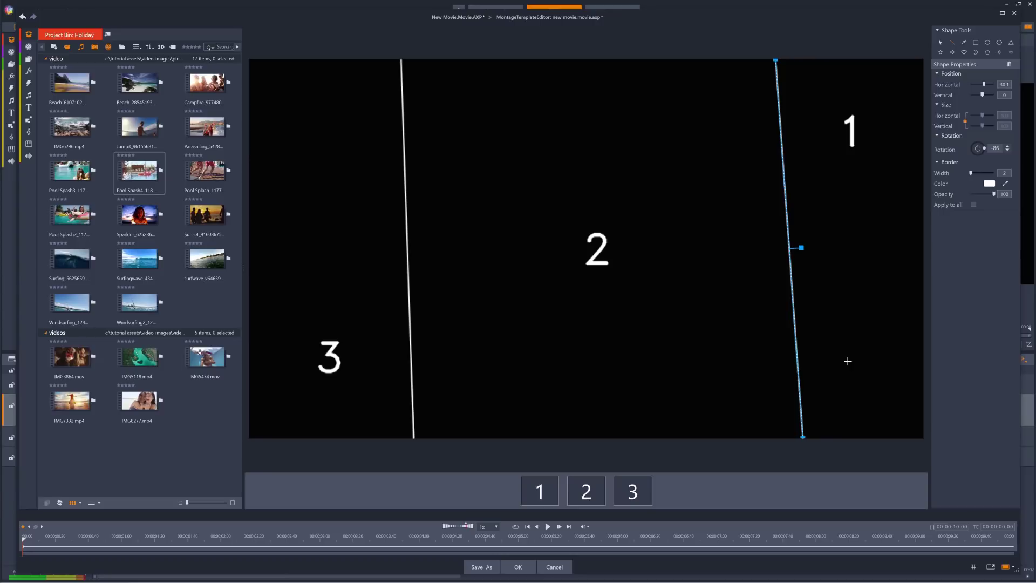
Set both divider lines' Rotation to -90 so they stand perfectly vertical.
{"action": "left_click", "coordinate": [1007, 151]}
{"action": "left_click", "coordinate": [1007, 151]}
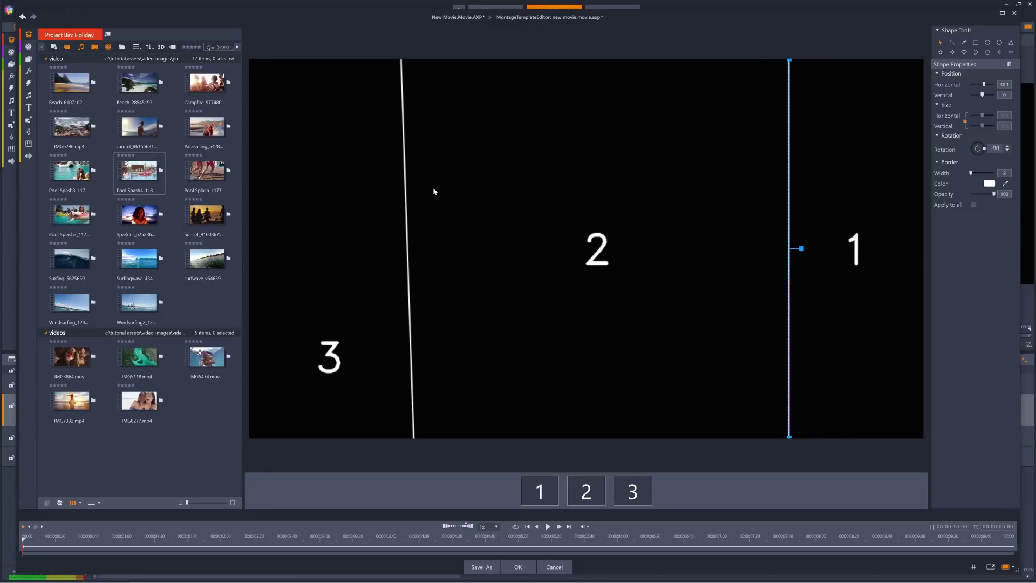
{"action": "left_click", "coordinate": [407, 200]}
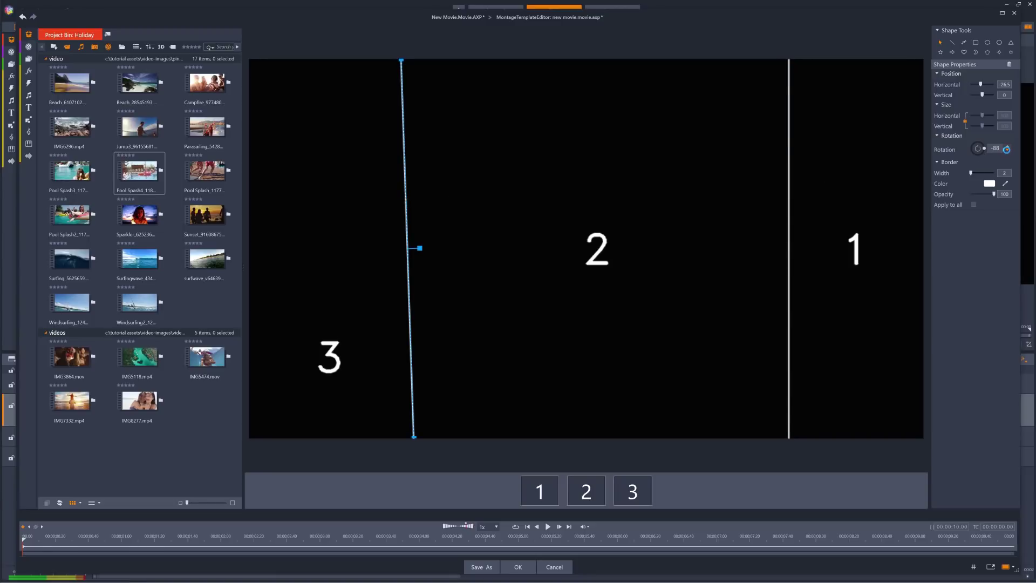
{"action": "left_click", "coordinate": [1007, 152]}
{"action": "left_click", "coordinate": [1007, 152]}
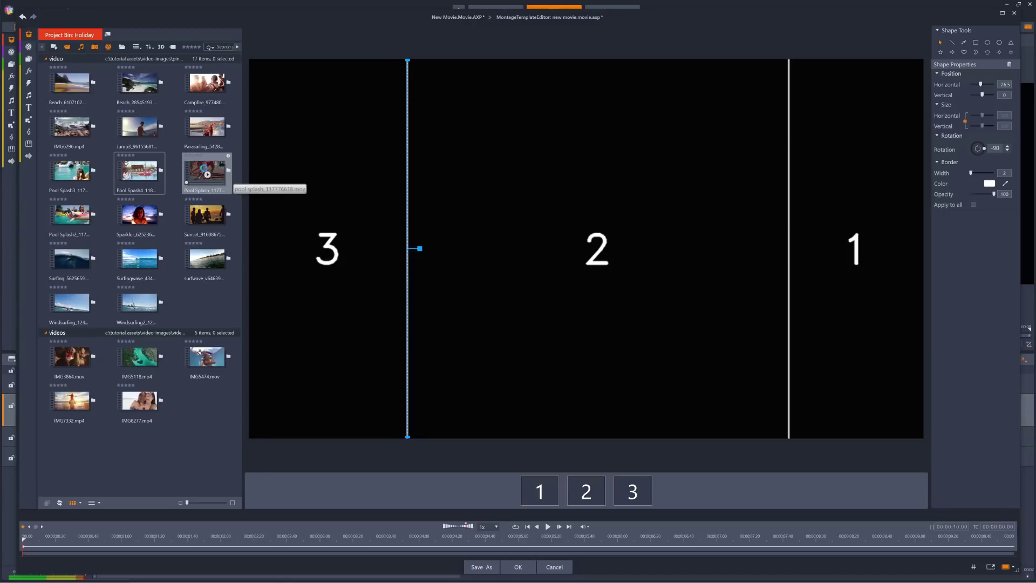
Drop pool clips into cells 2, 3 and 1, with running legs in the middle cell.
{"action": "left_click_drag", "start_coordinate": [203, 169], "coordinate": [566, 229]}
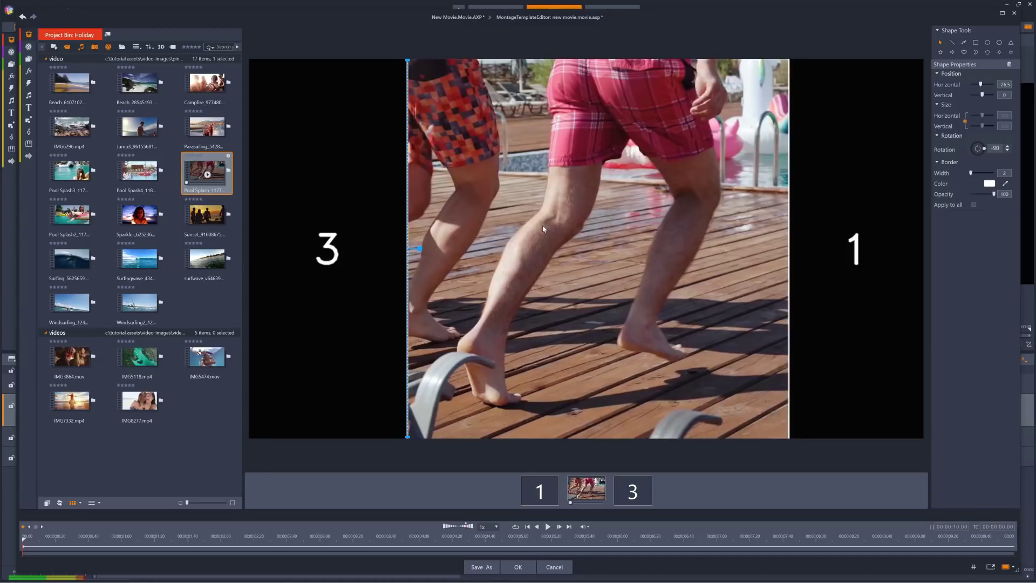
{"action": "left_click_drag", "start_coordinate": [158, 177], "coordinate": [329, 182]}
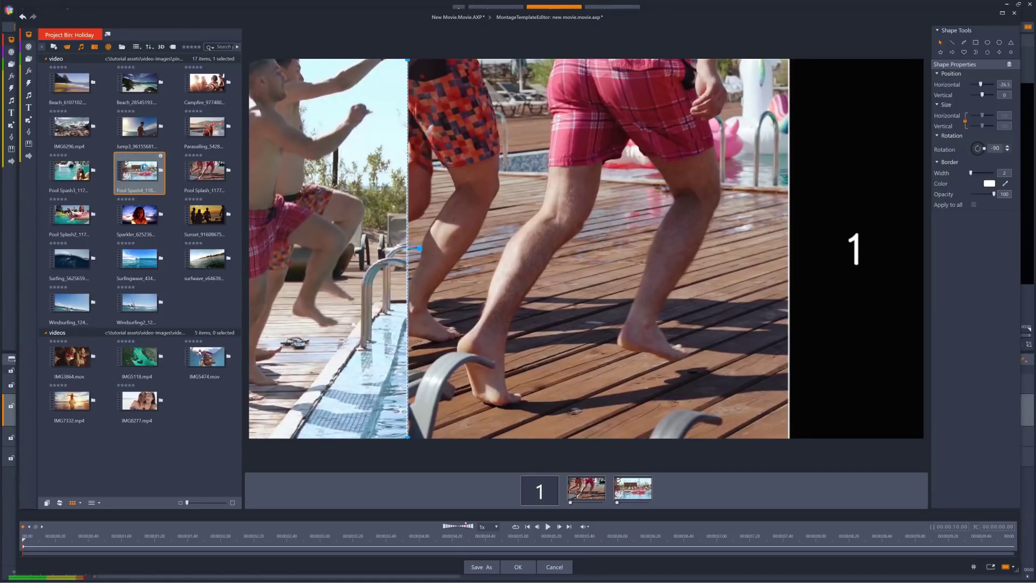
{"action": "left_click_drag", "start_coordinate": [822, 226], "coordinate": [824, 225]}
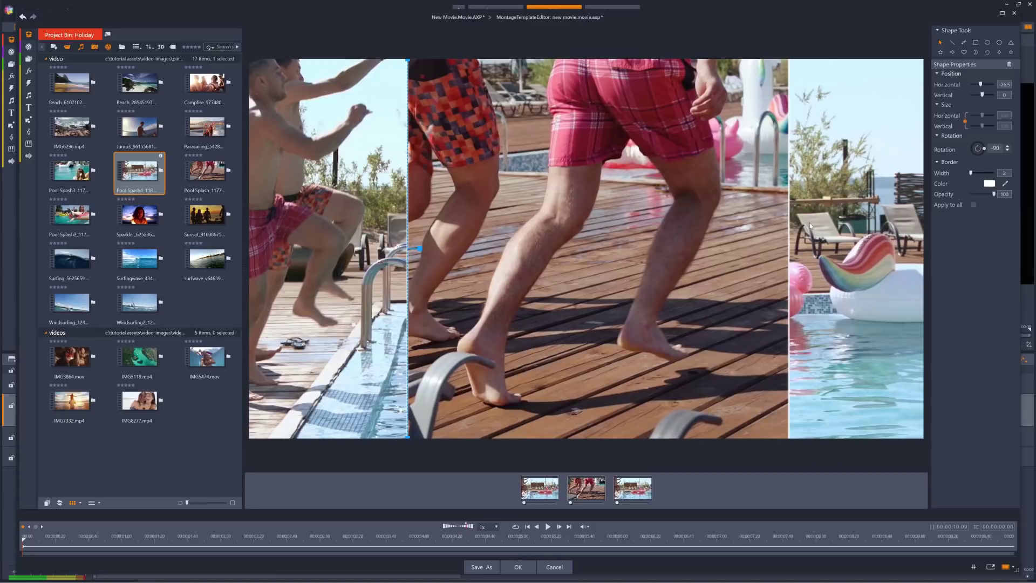
Drag the right divider left and the left divider further left at the montage start.
{"action": "left_click", "coordinate": [788, 226]}
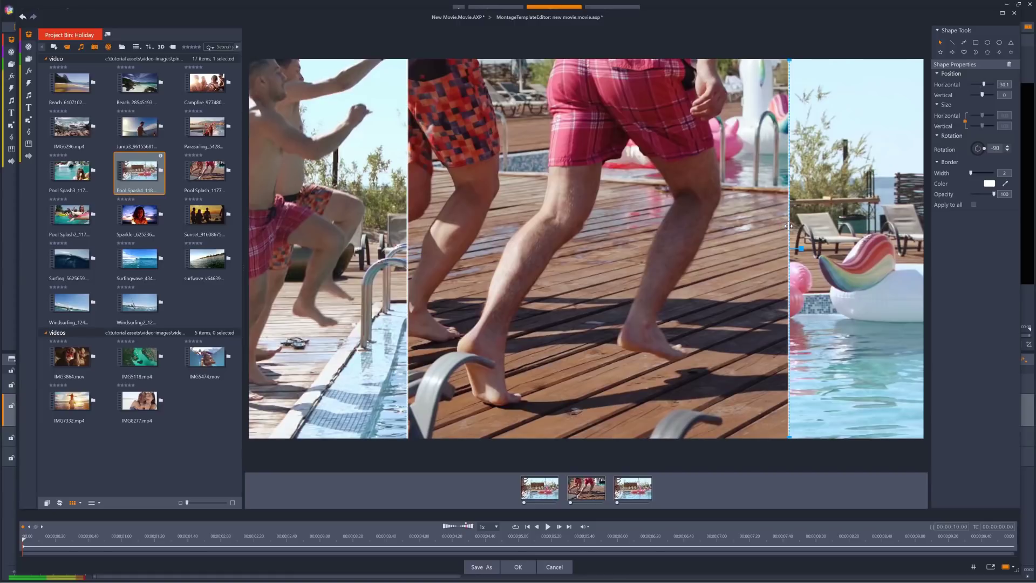
{"action": "left_click_drag", "start_coordinate": [789, 225], "coordinate": [494, 214]}
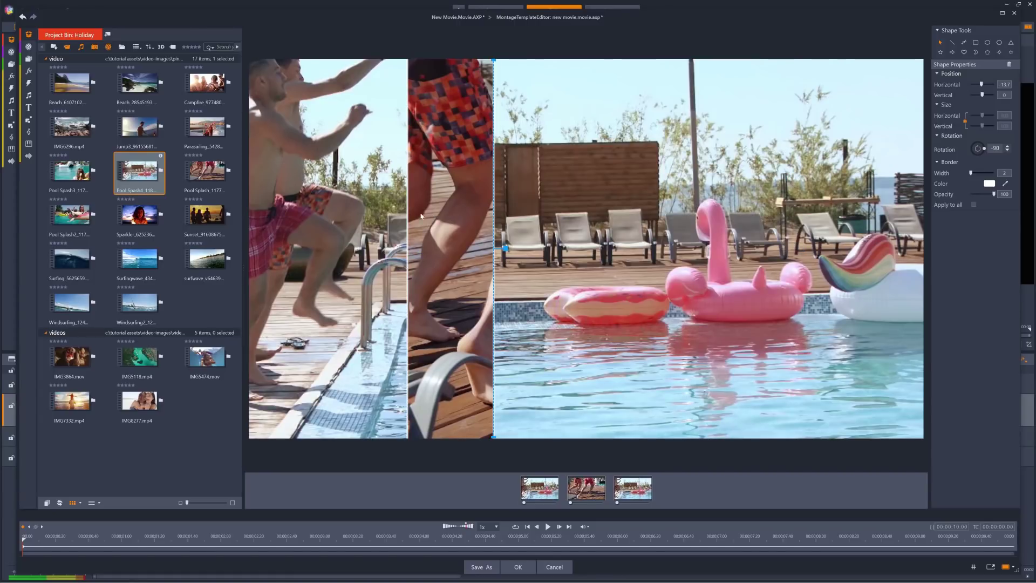
{"action": "left_click_drag", "start_coordinate": [408, 213], "coordinate": [368, 209]}
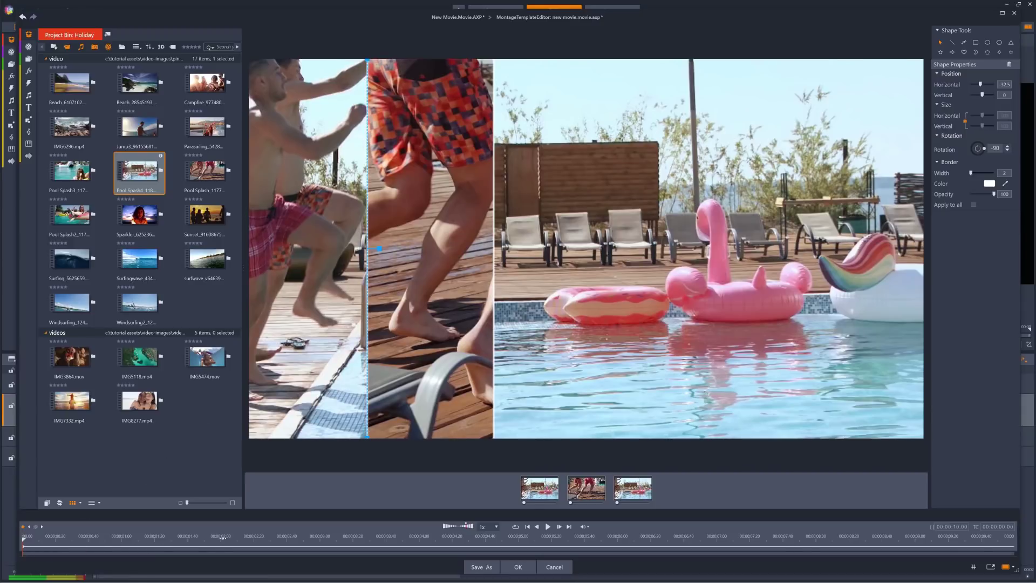
At about 1.6 seconds, drag both dividers right to key new positions.
{"action": "left_click", "coordinate": [220, 536]}
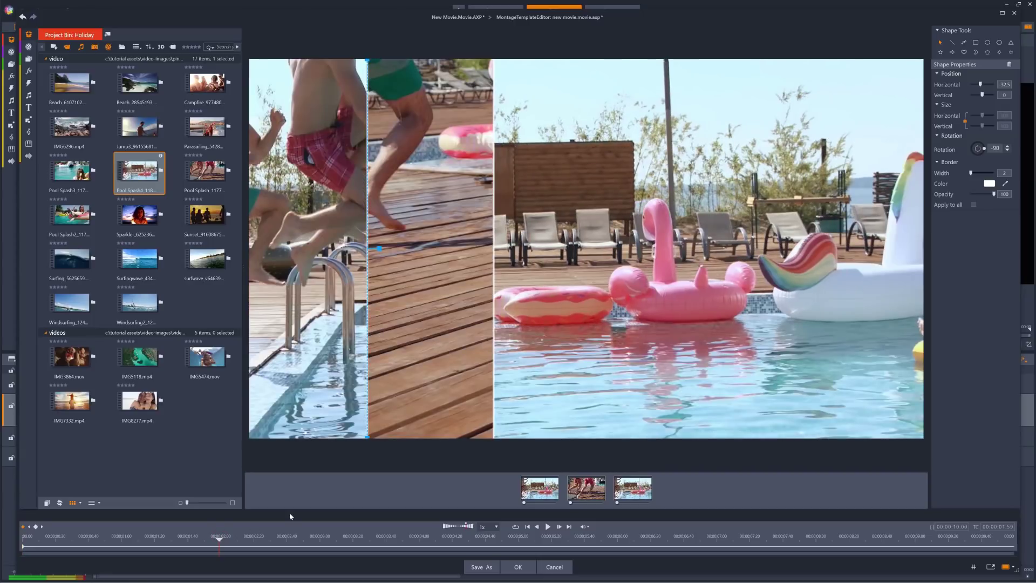
{"action": "left_click_drag", "start_coordinate": [526, 339], "coordinate": [836, 338]}
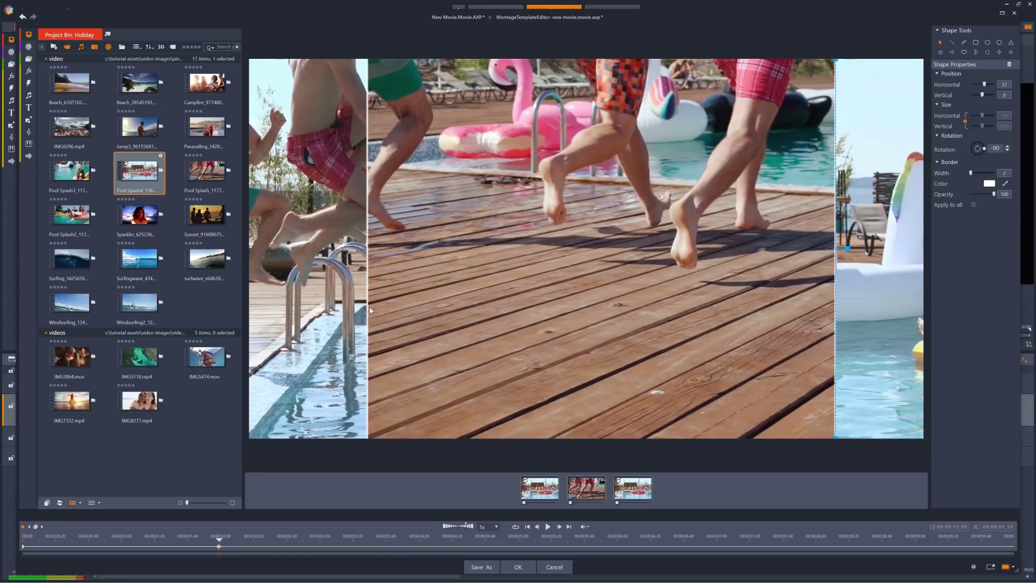
{"action": "left_click_drag", "start_coordinate": [369, 307], "coordinate": [490, 305]}
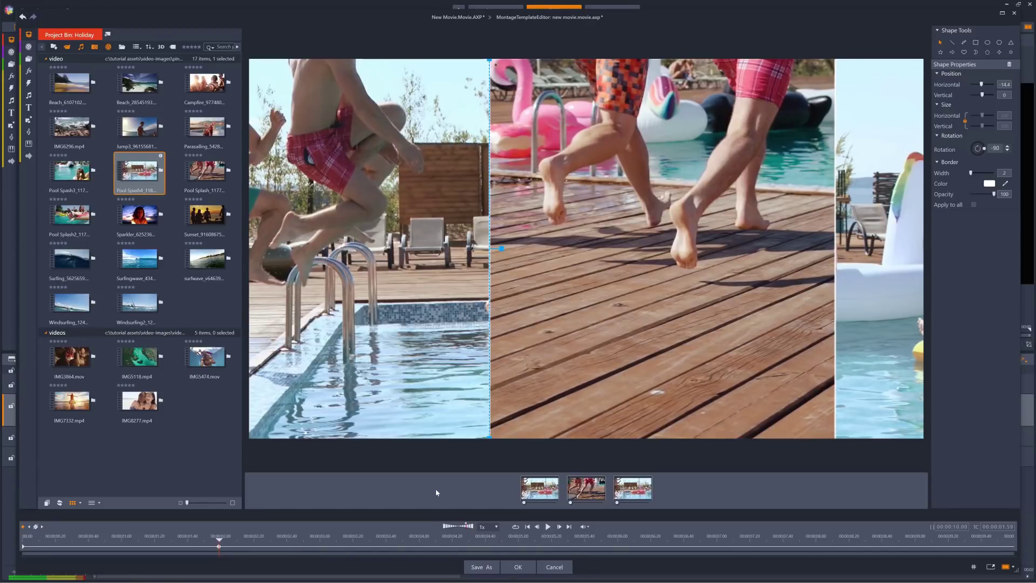
At the four-second mark, shift both dividers left to widen the middle panel.
{"action": "left_click", "coordinate": [418, 538]}
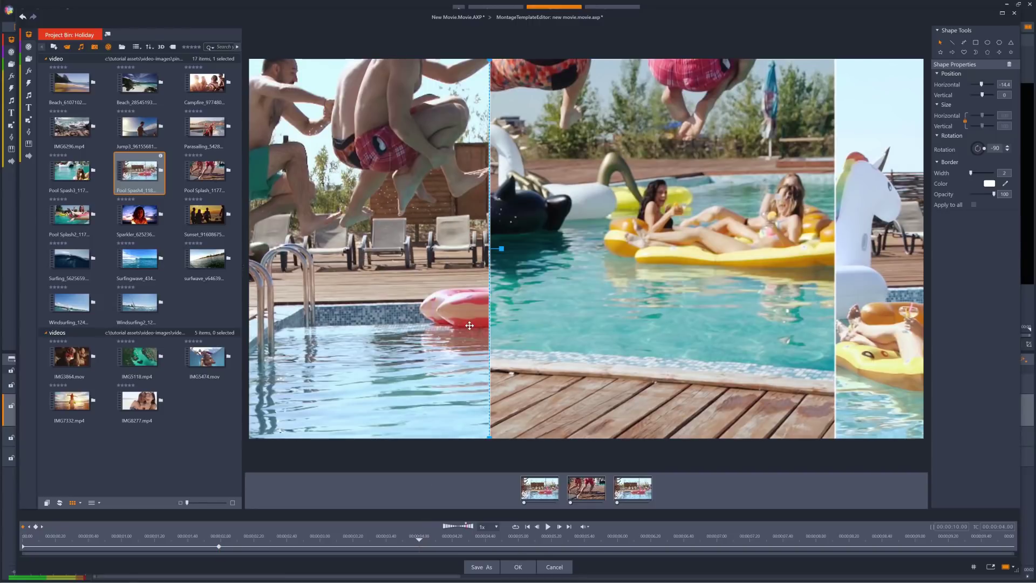
{"action": "left_click", "coordinate": [401, 314]}
{"action": "left_click_drag", "start_coordinate": [400, 313], "coordinate": [394, 314]}
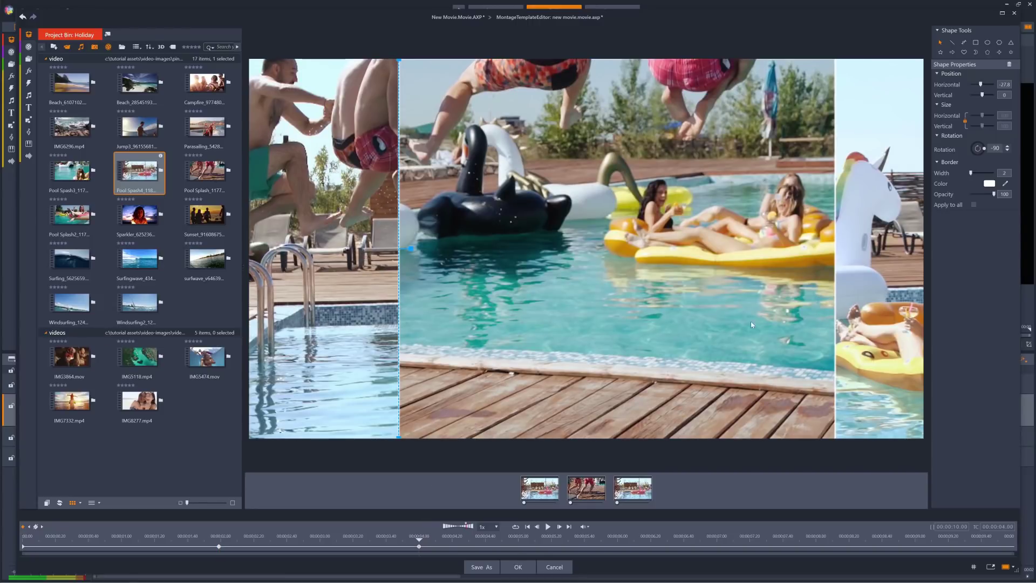
{"action": "left_click", "coordinate": [835, 324]}
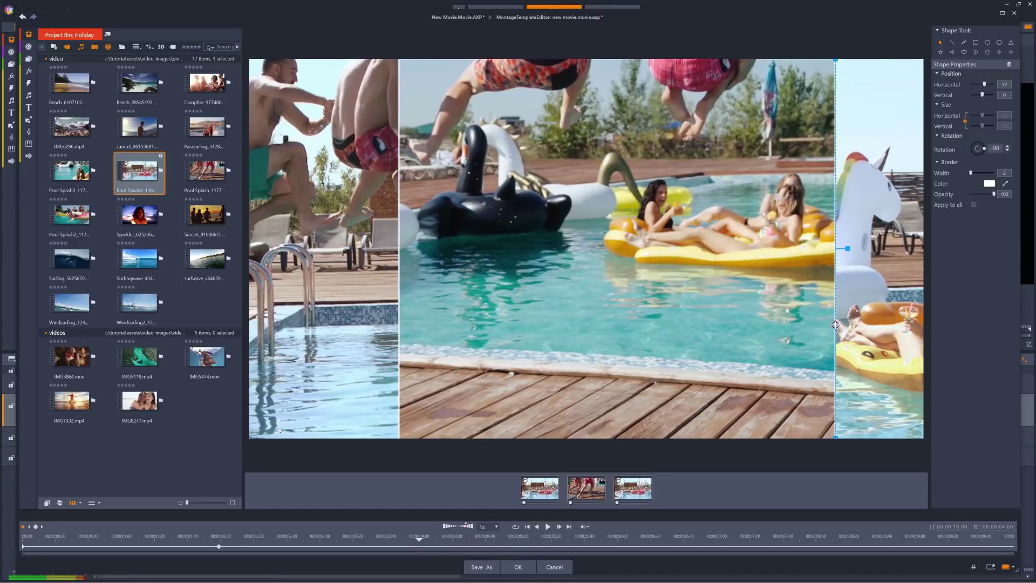
{"action": "left_click_drag", "start_coordinate": [835, 324], "coordinate": [801, 318]}
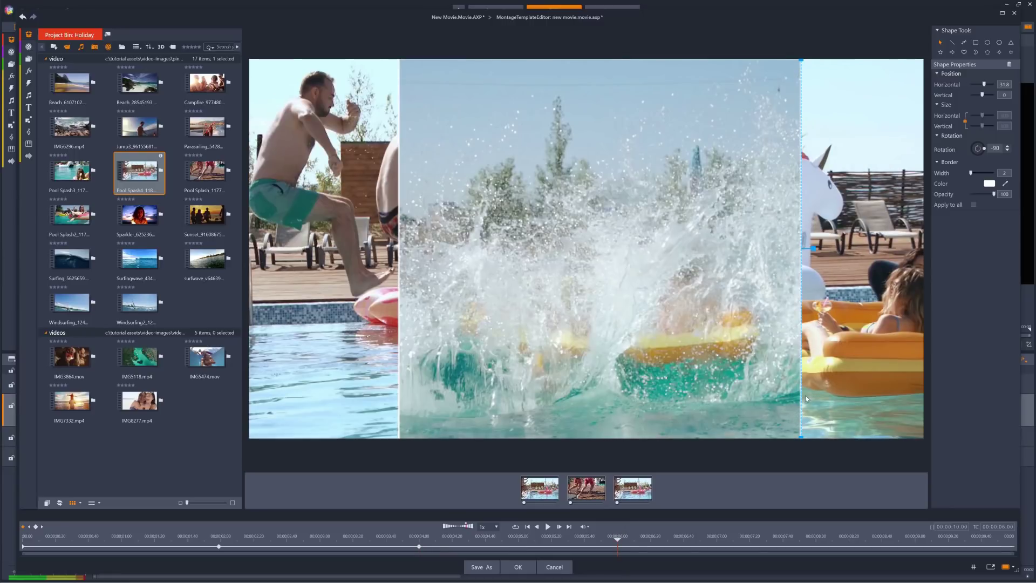
{"action": "left_click_drag", "start_coordinate": [805, 399], "coordinate": [740, 386]}
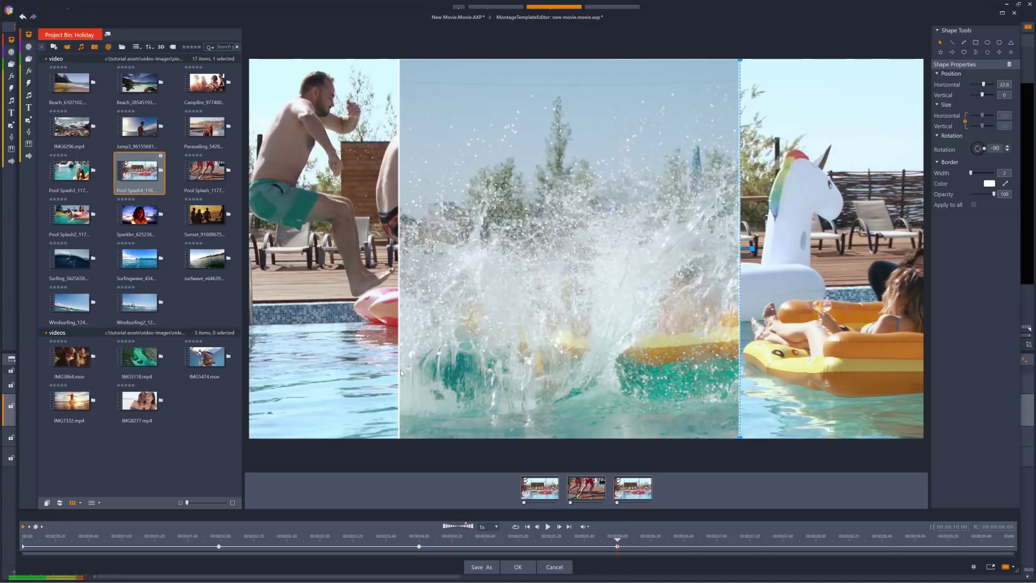
{"action": "left_click_drag", "start_coordinate": [400, 370], "coordinate": [332, 353]}
At eight seconds and at the end, move the dividers further left, then play the preview.
{"action": "left_click", "coordinate": [818, 540]}
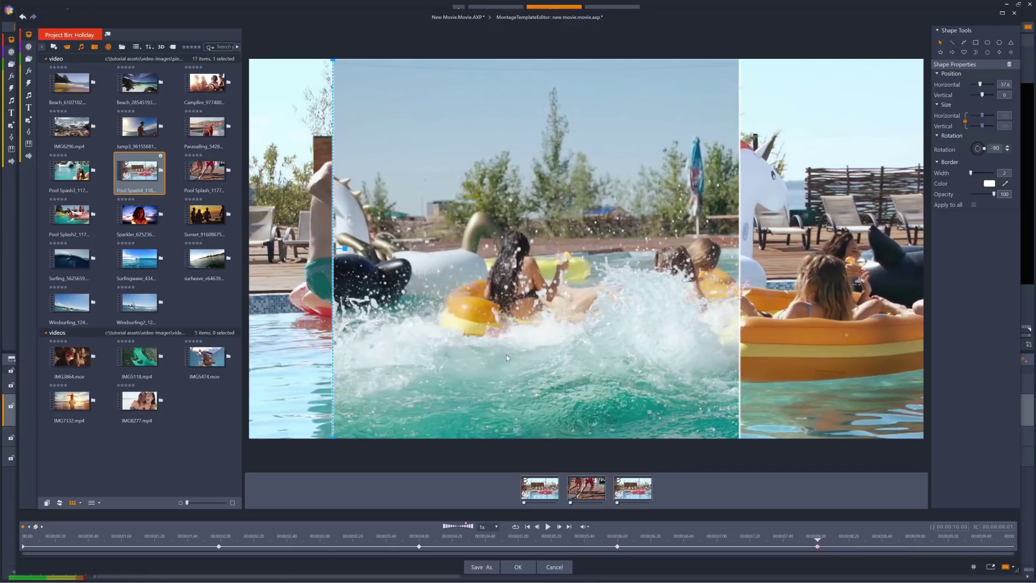
{"action": "left_click_drag", "start_coordinate": [741, 348], "coordinate": [595, 323]}
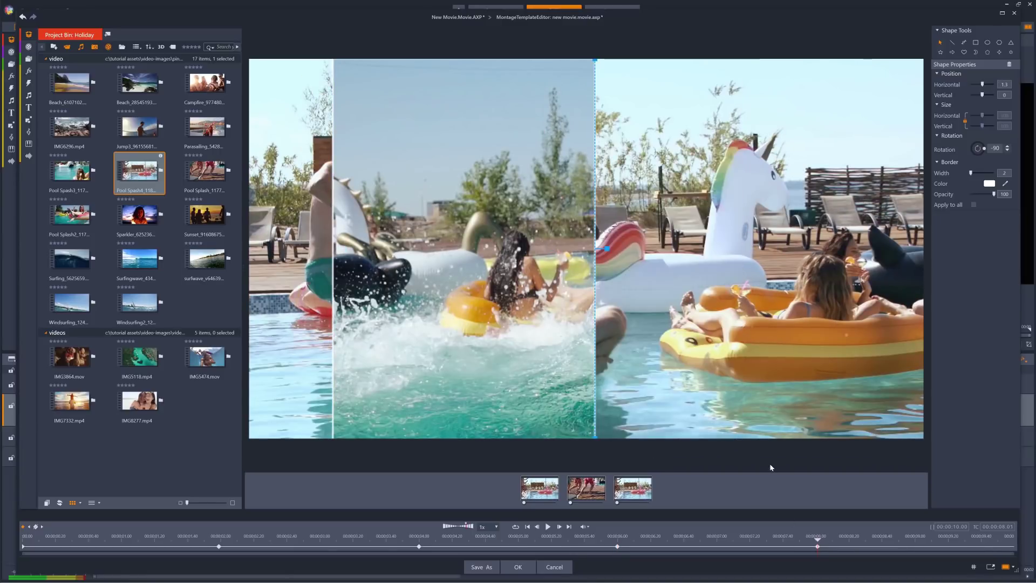
{"action": "left_click", "coordinate": [1018, 541]}
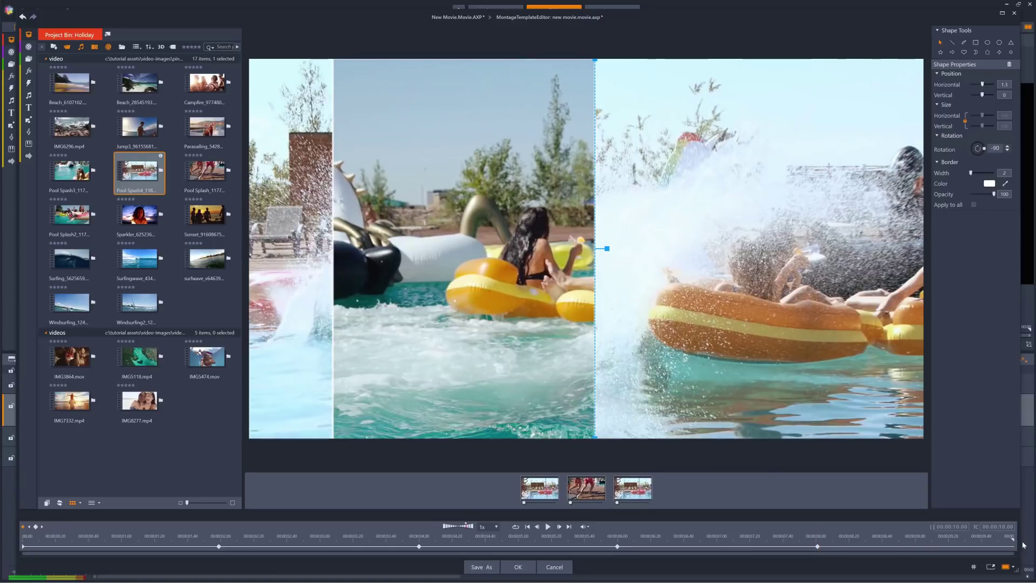
{"action": "left_click", "coordinate": [392, 299]}
{"action": "left_click_drag", "start_coordinate": [392, 300], "coordinate": [381, 299]}
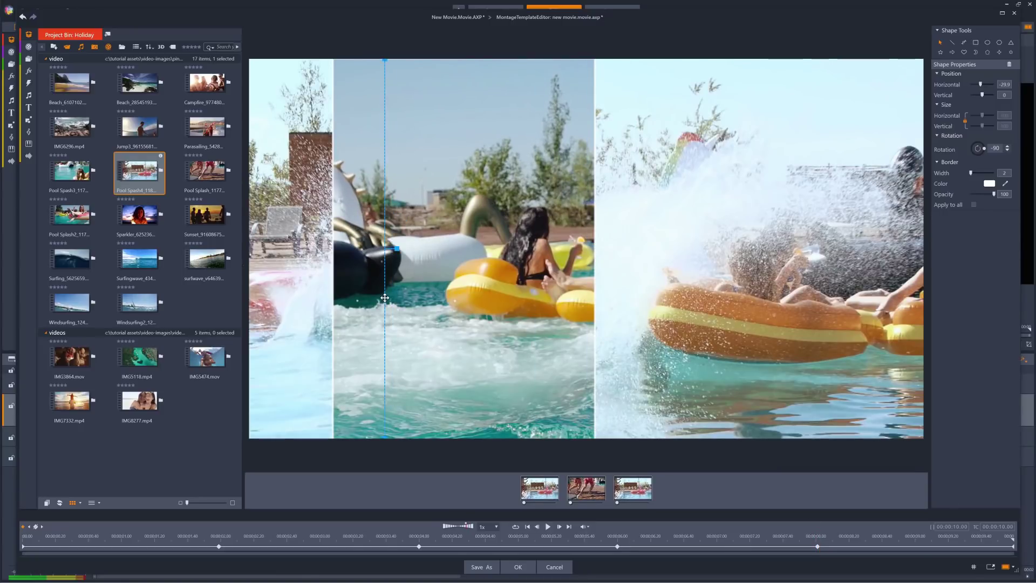
{"action": "left_click", "coordinate": [334, 287]}
{"action": "left_click_drag", "start_coordinate": [290, 281], "coordinate": [281, 297]}
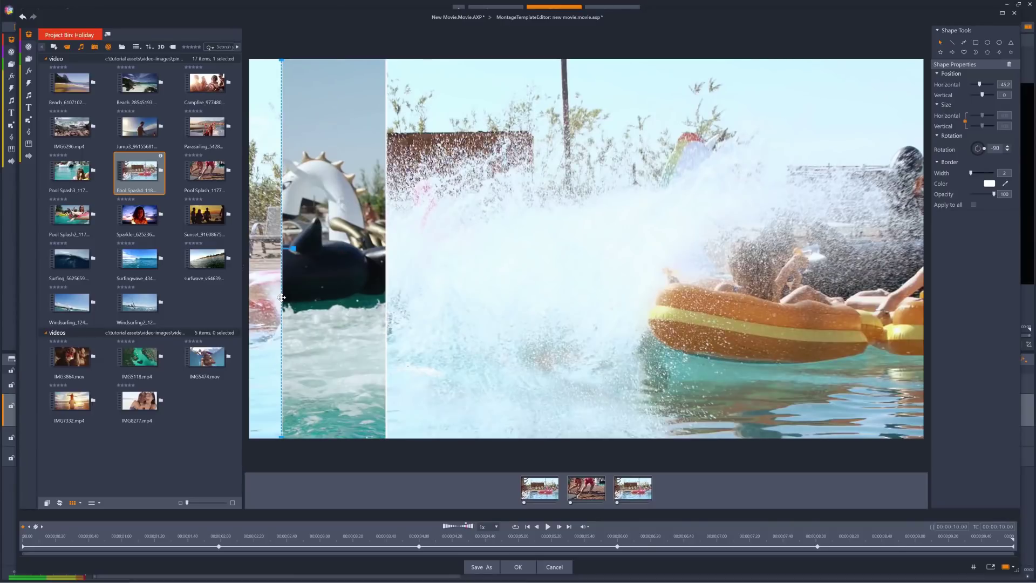
{"action": "left_click", "coordinate": [548, 527]}
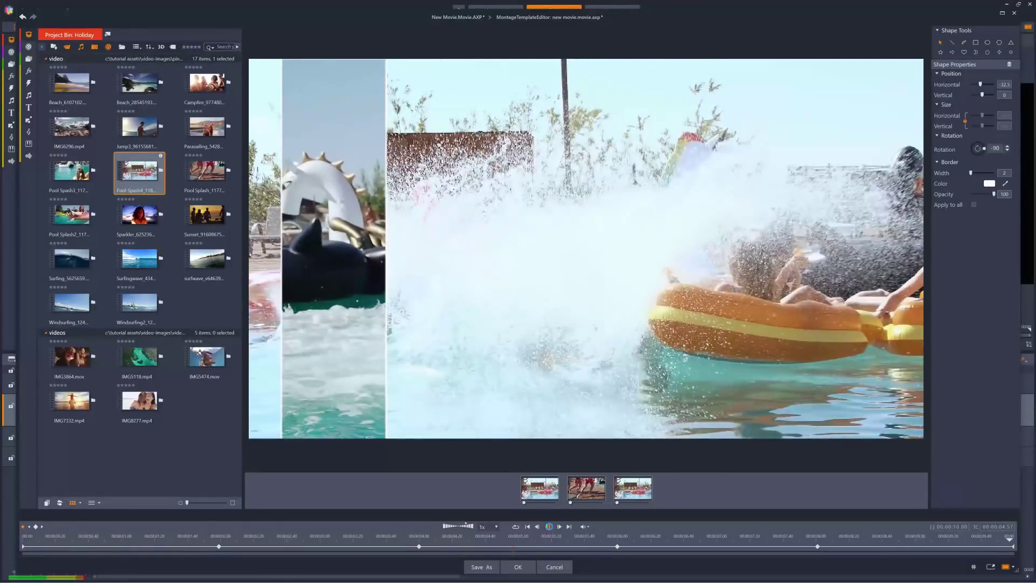
{"action": "left_click", "coordinate": [548, 527]}
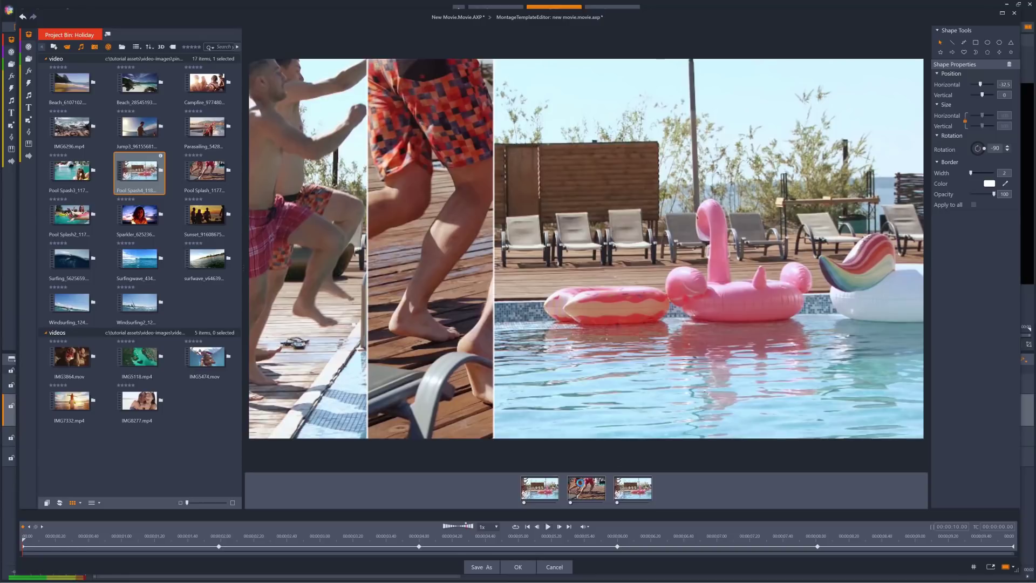
In the running-legs clip's properties, expand Rotation, try Size 75.2, then undo back to 100.
{"action": "left_click", "coordinate": [581, 486]}
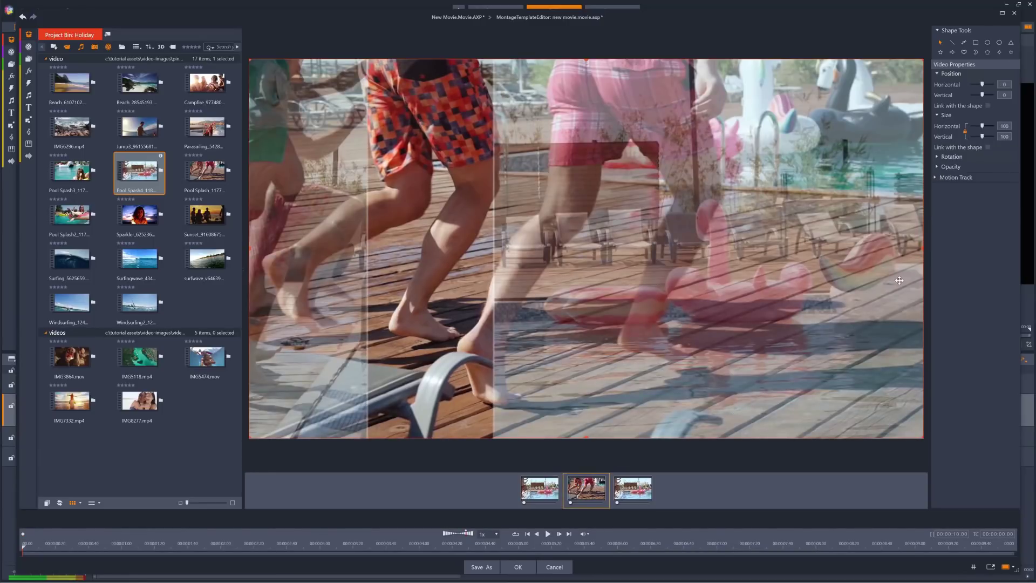
{"action": "left_click", "coordinate": [939, 159]}
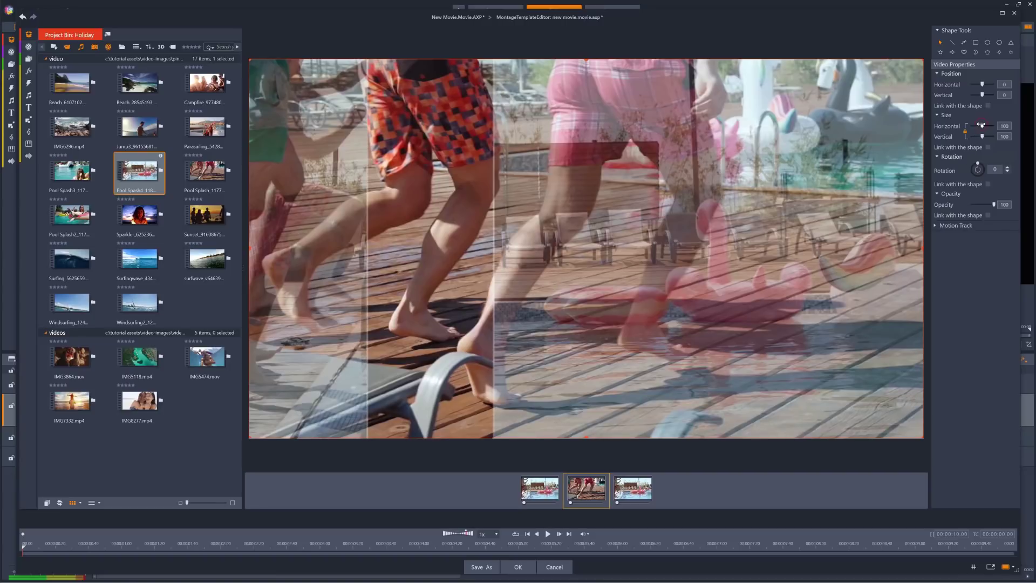
{"action": "left_click_drag", "start_coordinate": [976, 124], "coordinate": [979, 125]}
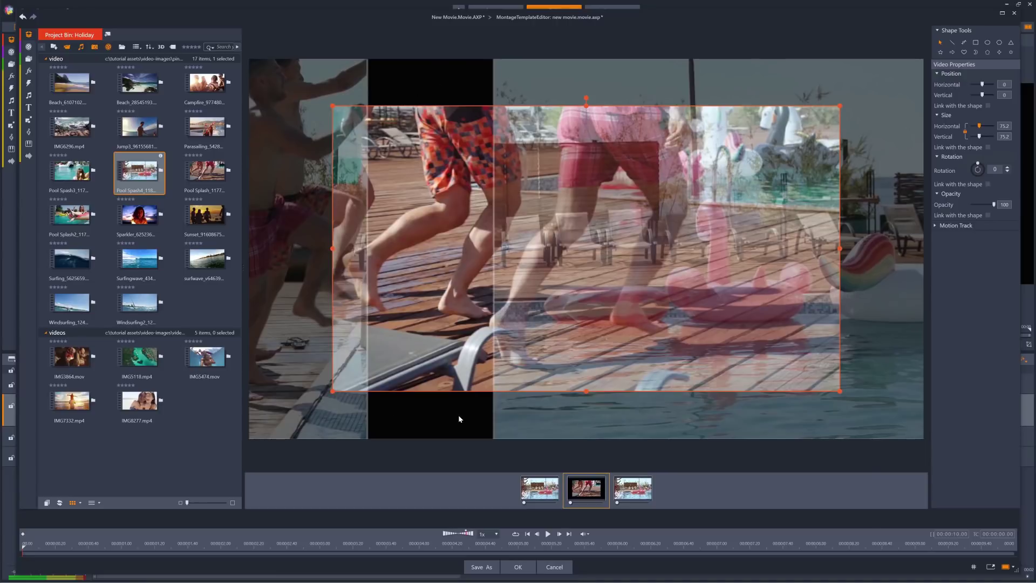
{"action": "key", "text": "ctrl+z"}
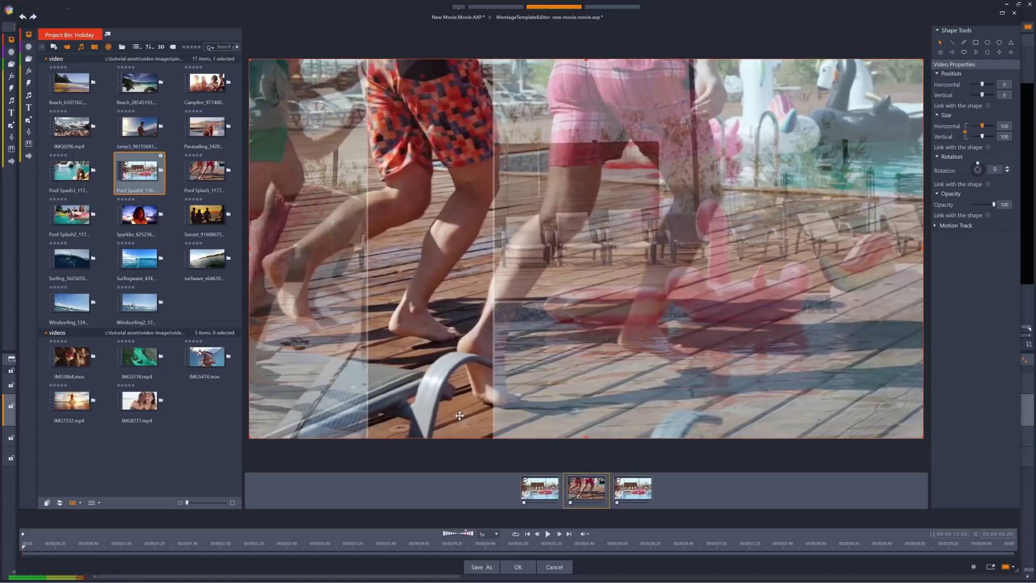
Remove the clips from all three panels, leaving numbered placeholders with the dividers intact.
{"action": "left_click", "coordinate": [463, 492]}
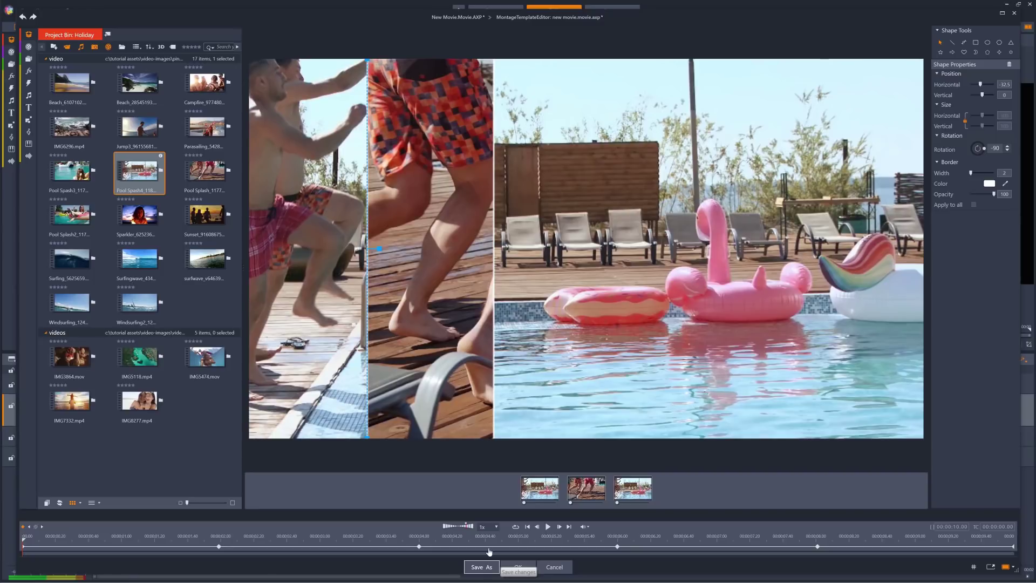
{"action": "left_click", "coordinate": [541, 489]}
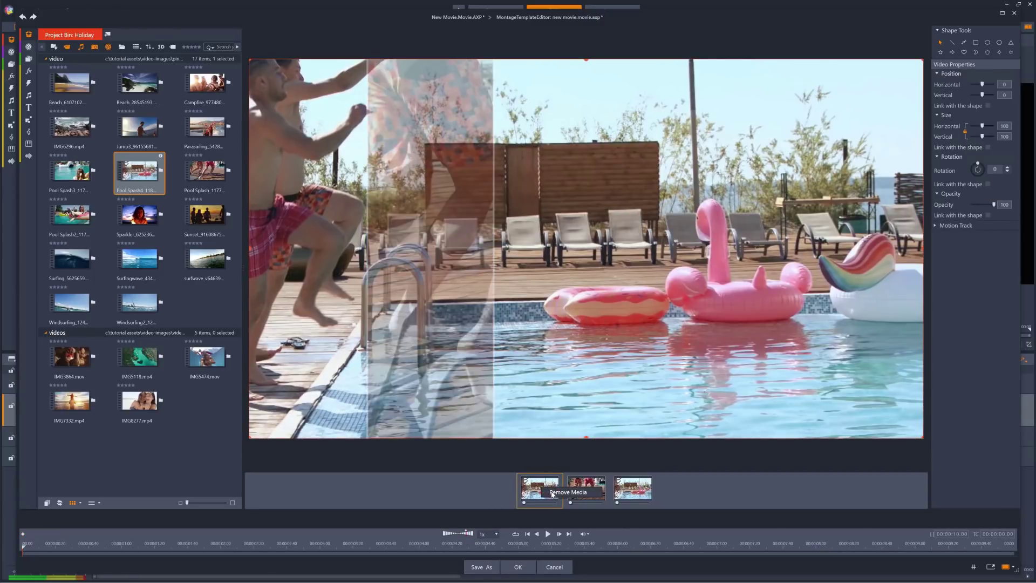
{"action": "left_click", "coordinate": [550, 492]}
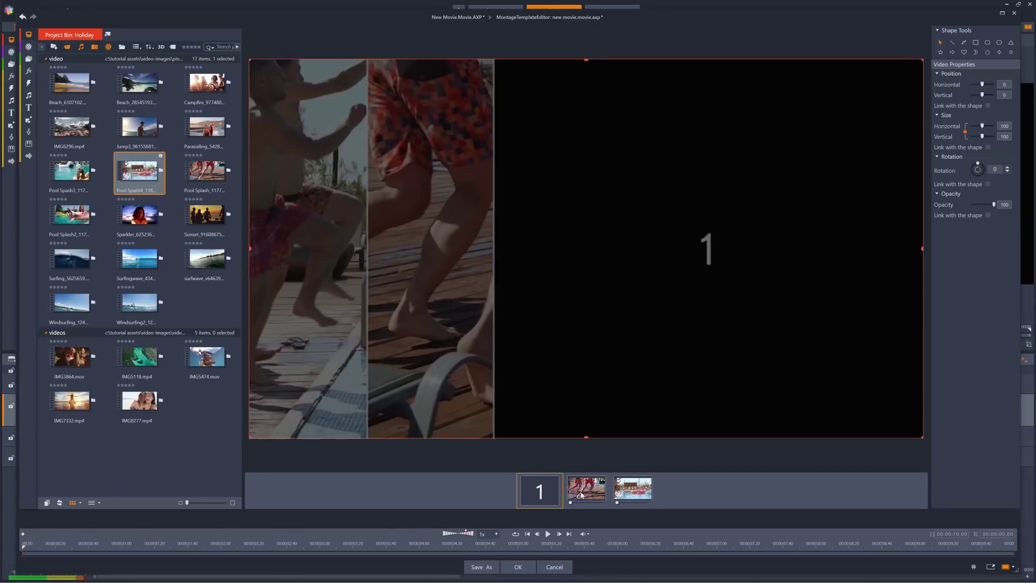
{"action": "left_click", "coordinate": [581, 494]}
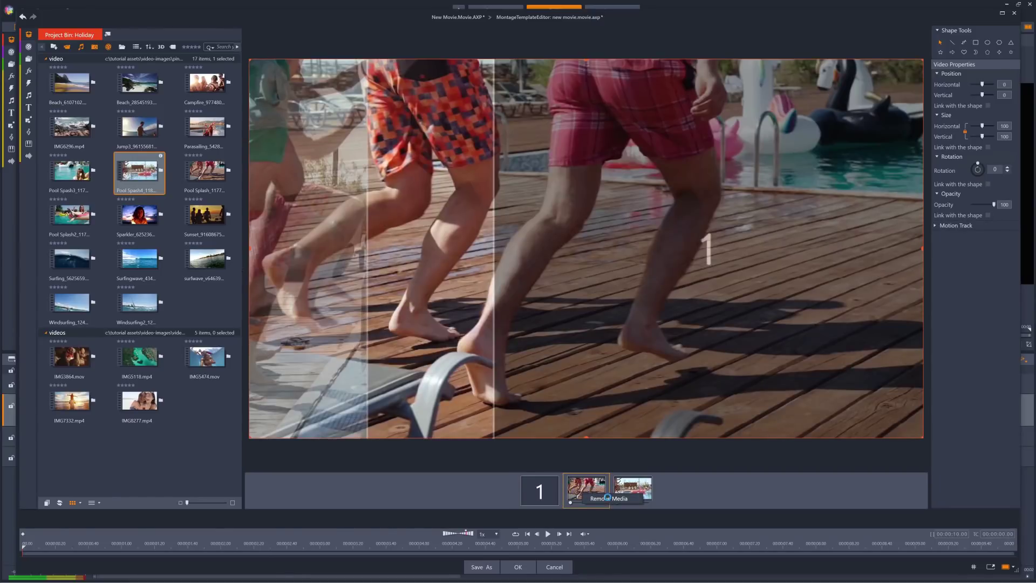
{"action": "left_click", "coordinate": [599, 493]}
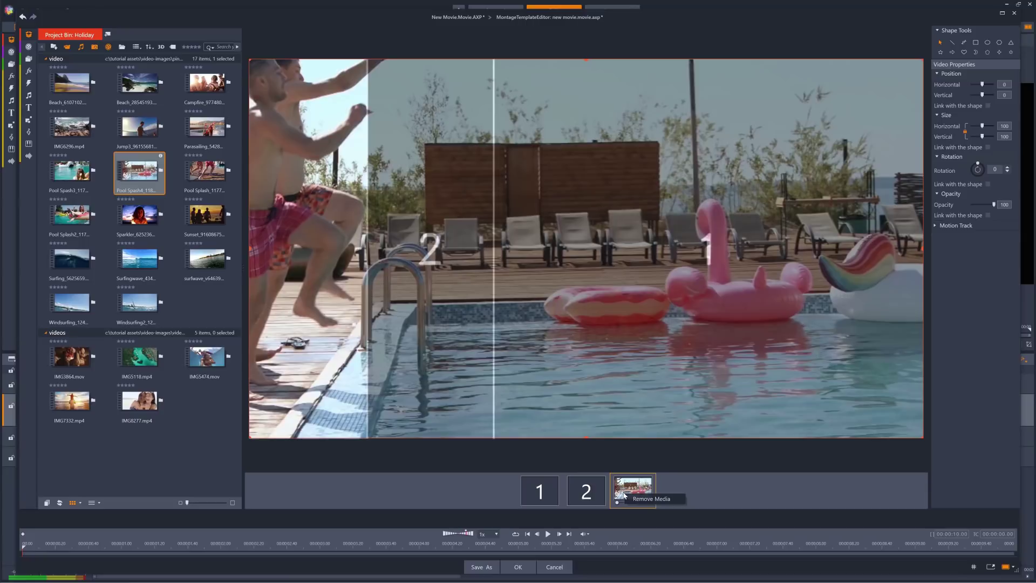
{"action": "left_click", "coordinate": [623, 494]}
{"action": "left_click", "coordinate": [638, 499]}
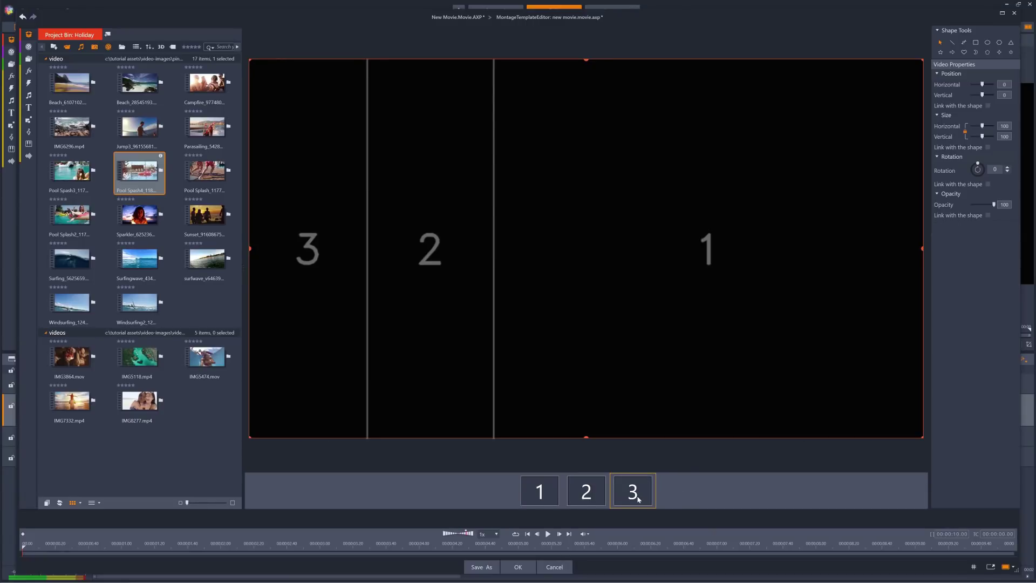
Accept the empty template and place pool clips on Sub Movie tracks 2, 3 and 1.
{"action": "left_click", "coordinate": [519, 566]}
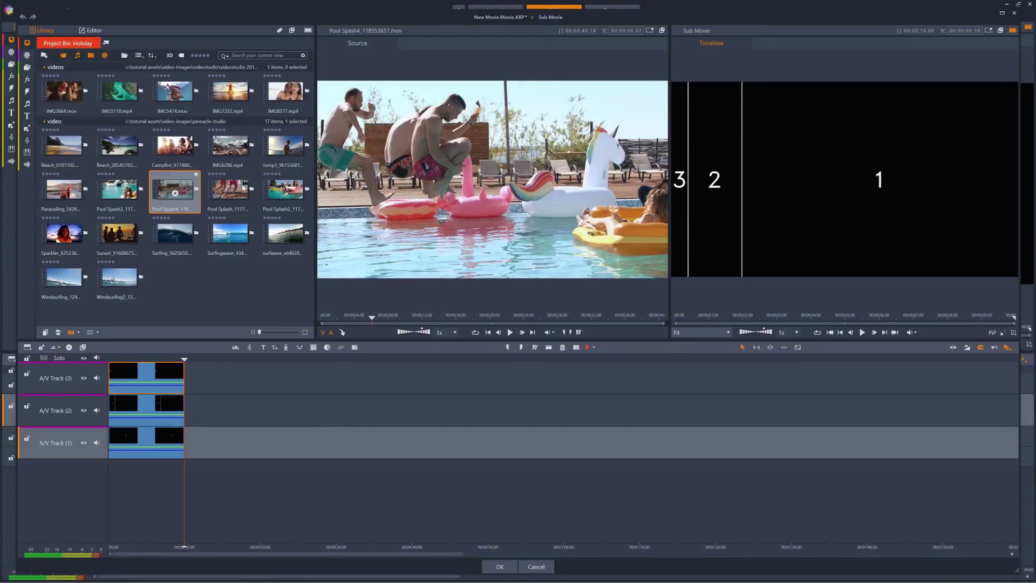
{"action": "left_click_drag", "start_coordinate": [243, 188], "coordinate": [160, 412]}
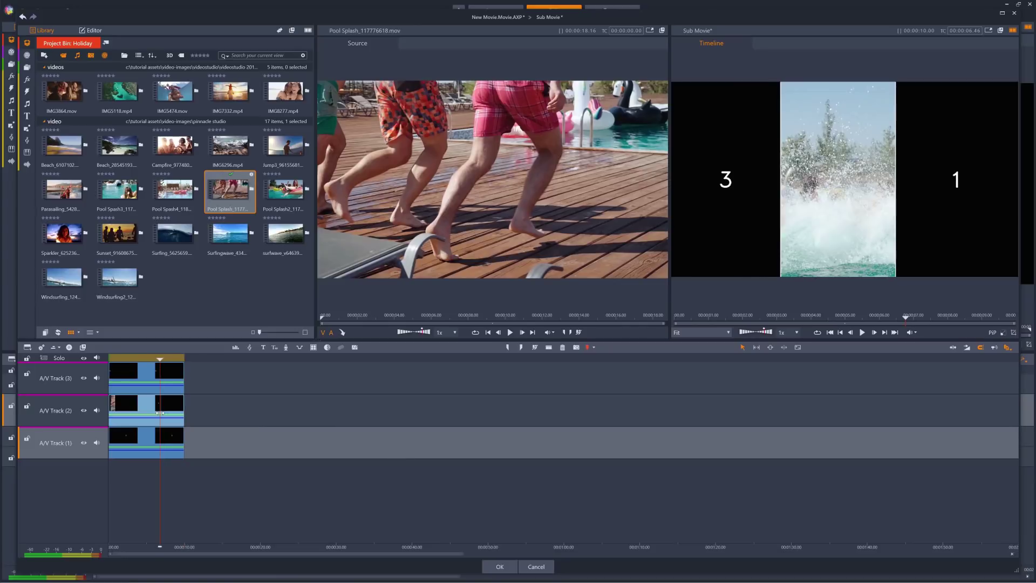
{"action": "mouse_move", "coordinate": [176, 185]}
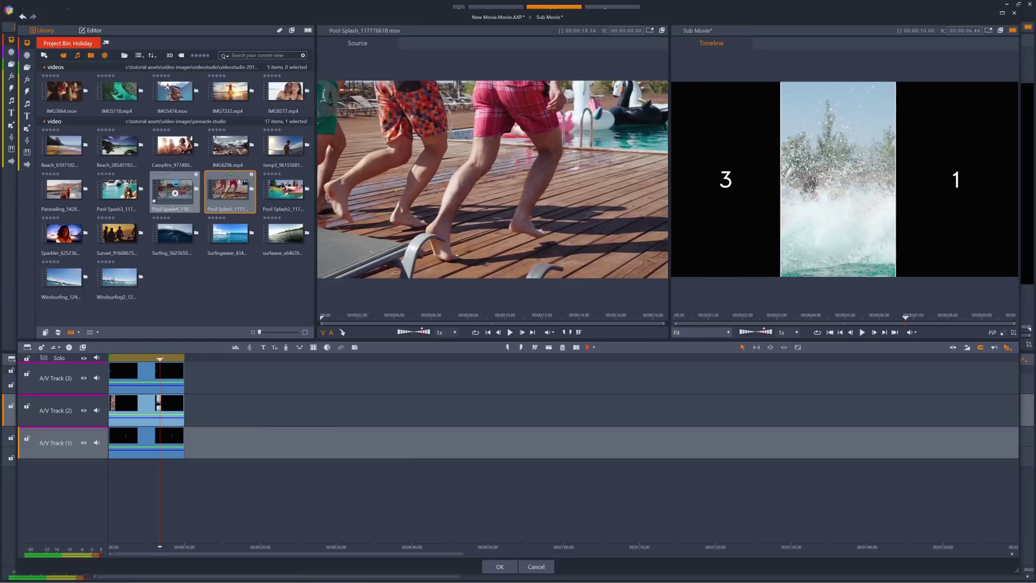
{"action": "left_click_drag", "start_coordinate": [176, 184], "coordinate": [153, 382]}
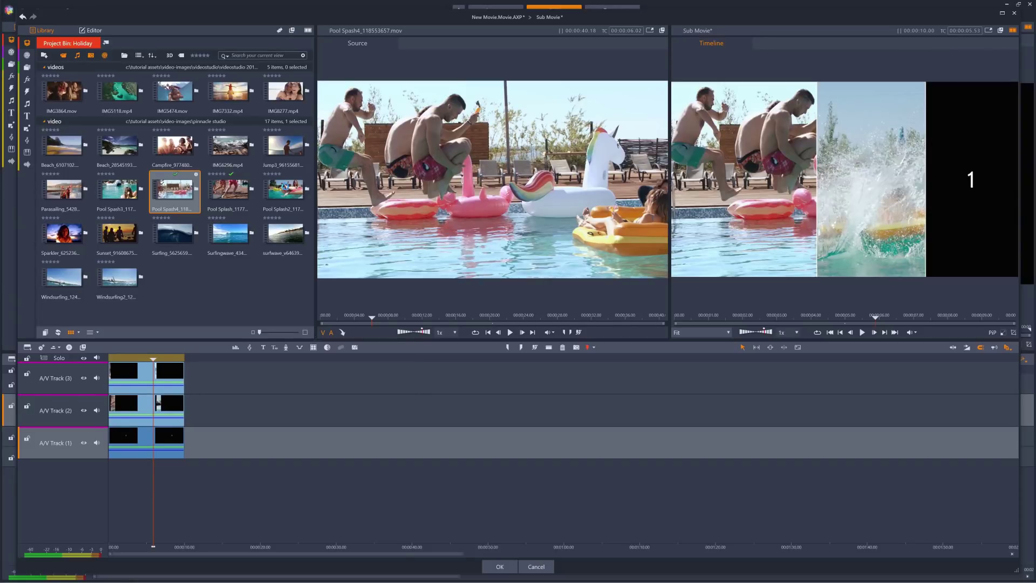
{"action": "left_click_drag", "start_coordinate": [285, 187], "coordinate": [141, 447]}
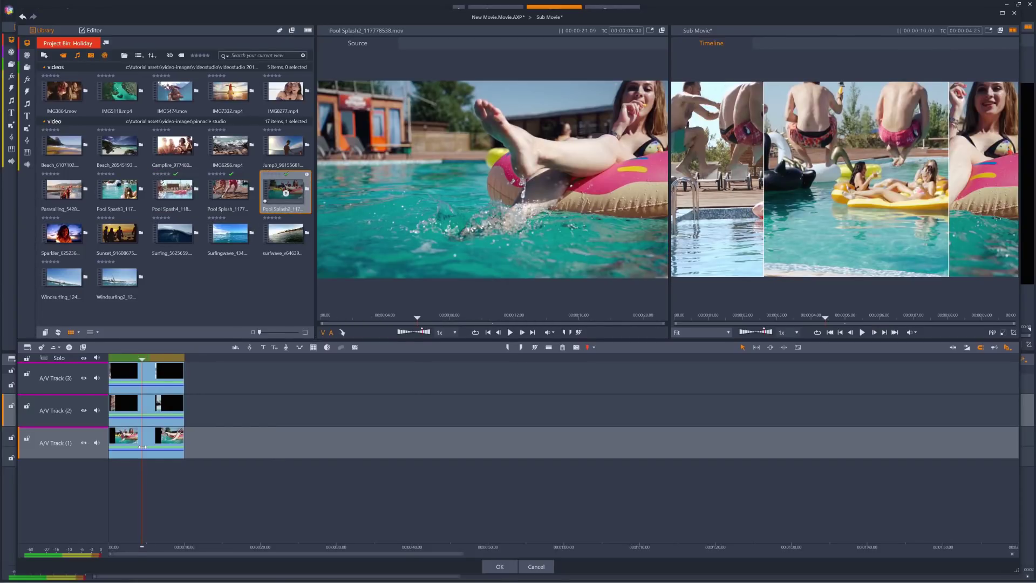
Scrub to check the panels, add Pool Spash4 after Pool Splash2 on track 1, and accept.
{"action": "left_click", "coordinate": [118, 359]}
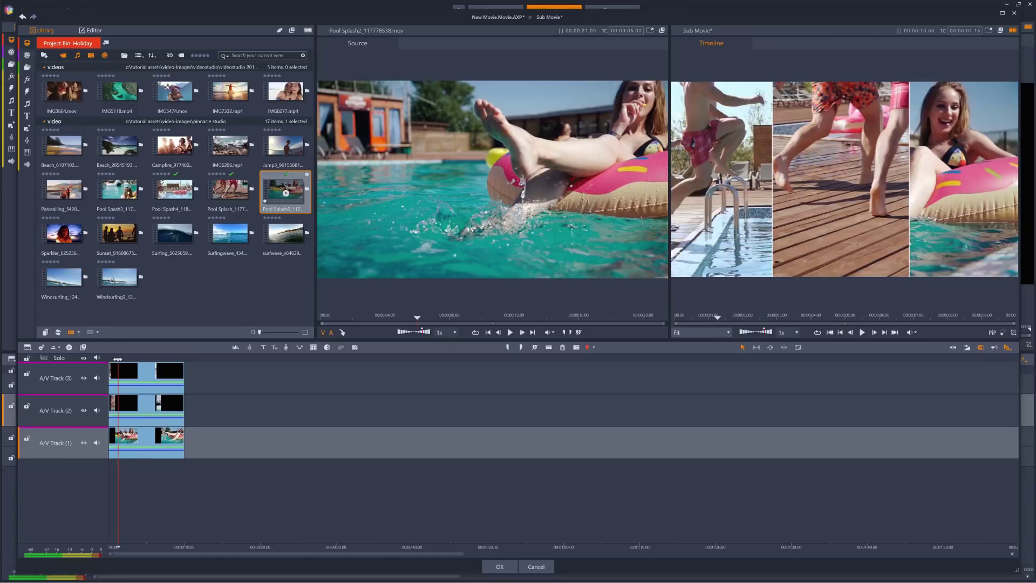
{"action": "left_click_drag", "start_coordinate": [118, 358], "coordinate": [174, 360]}
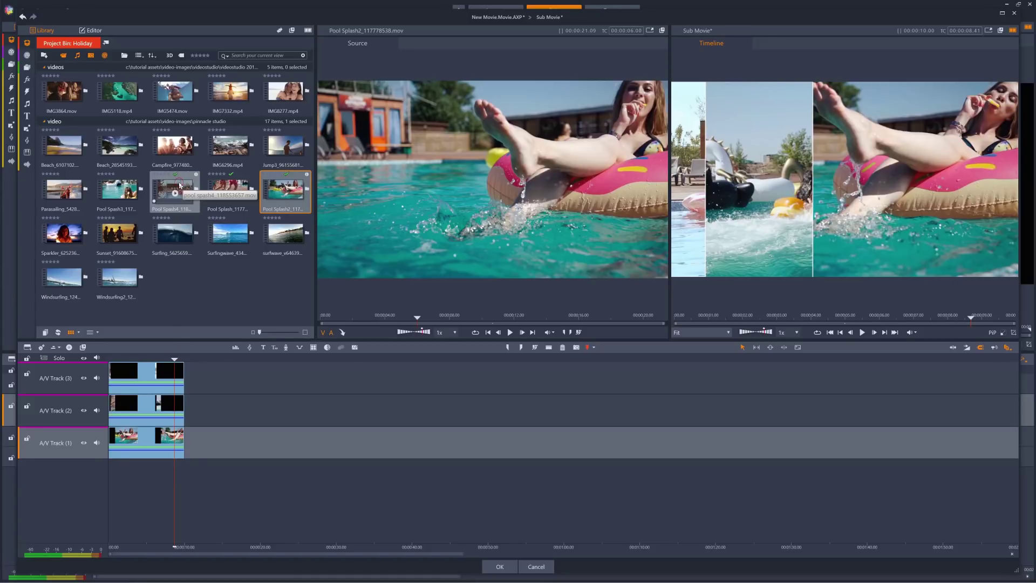
{"action": "left_click_drag", "start_coordinate": [181, 185], "coordinate": [149, 438]}
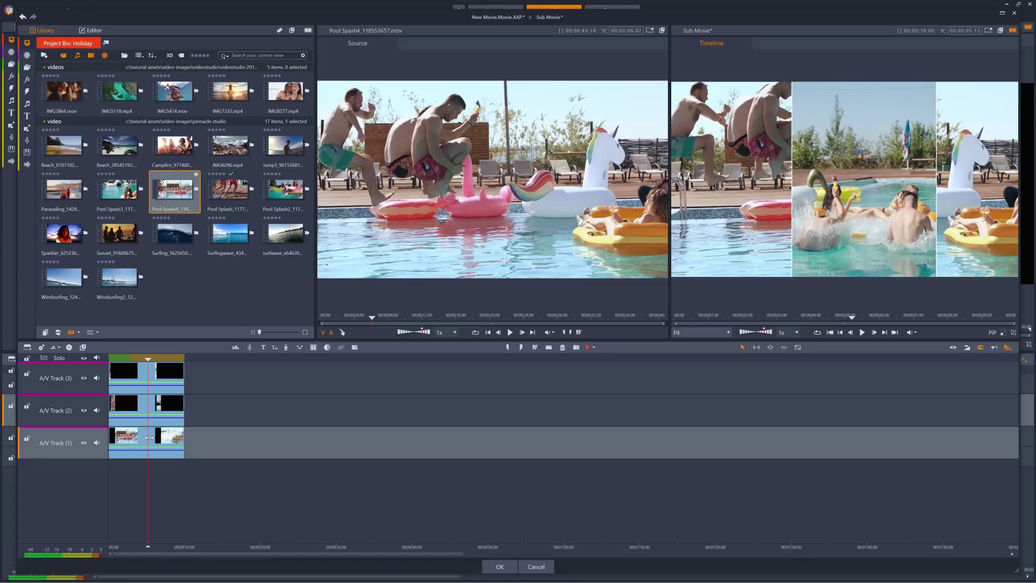
{"action": "left_click", "coordinate": [496, 568]}
Scrub back to the split-screen clip's start and open a fresh blank template.
{"action": "left_click_drag", "start_coordinate": [143, 377], "coordinate": [94, 378]}
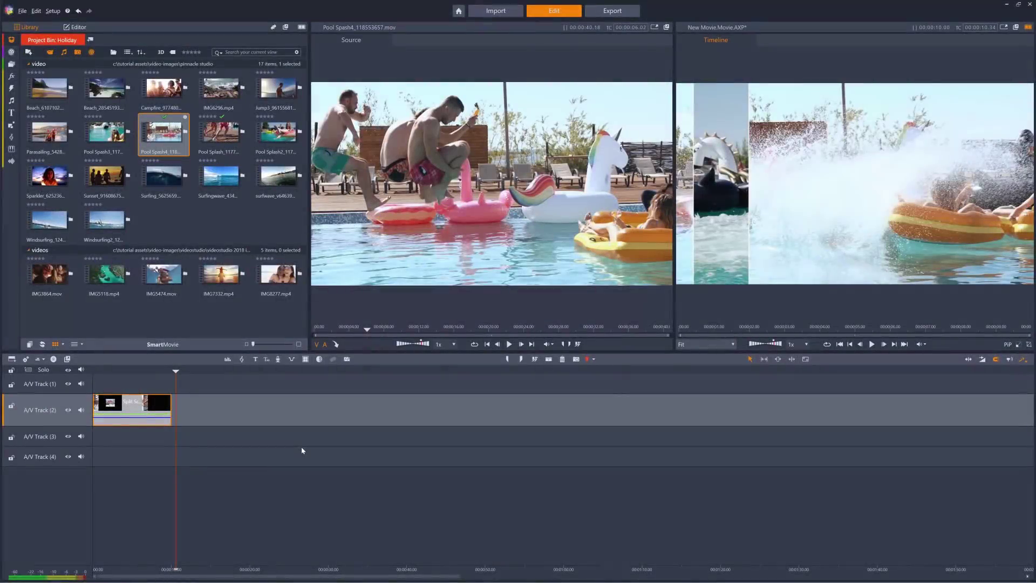
{"action": "left_click", "coordinate": [345, 359]}
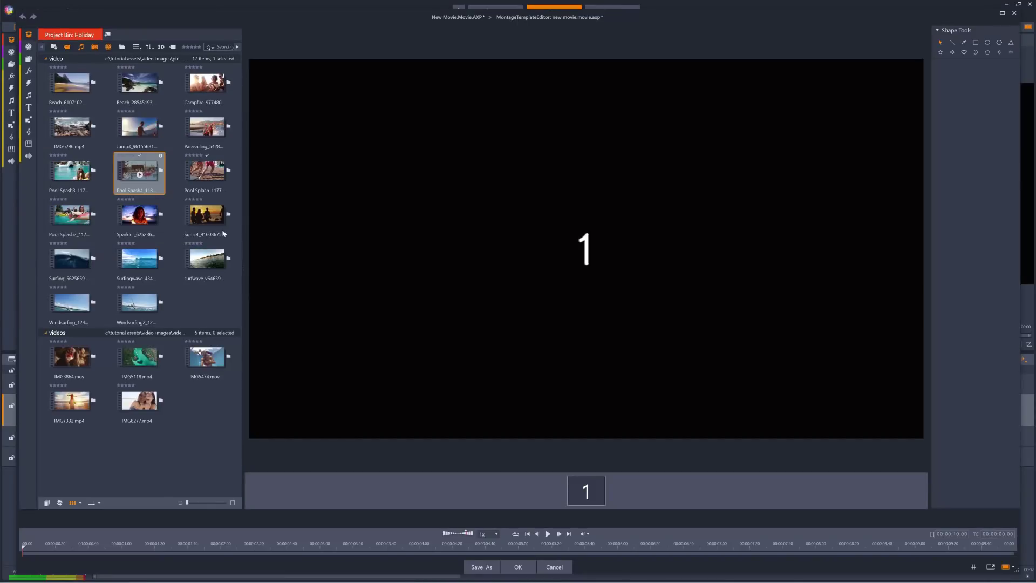
Put the Sunset clip in panel 1, draw rectangle 2, and drop IMG3864.mov into it.
{"action": "left_click_drag", "start_coordinate": [210, 219], "coordinate": [472, 238]}
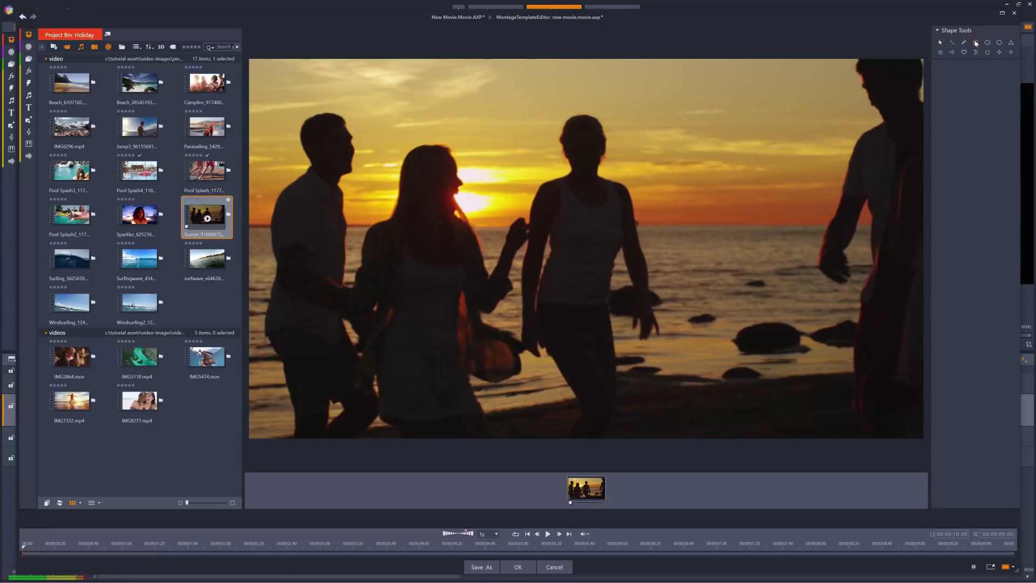
{"action": "left_click_drag", "start_coordinate": [406, 130], "coordinate": [776, 338]}
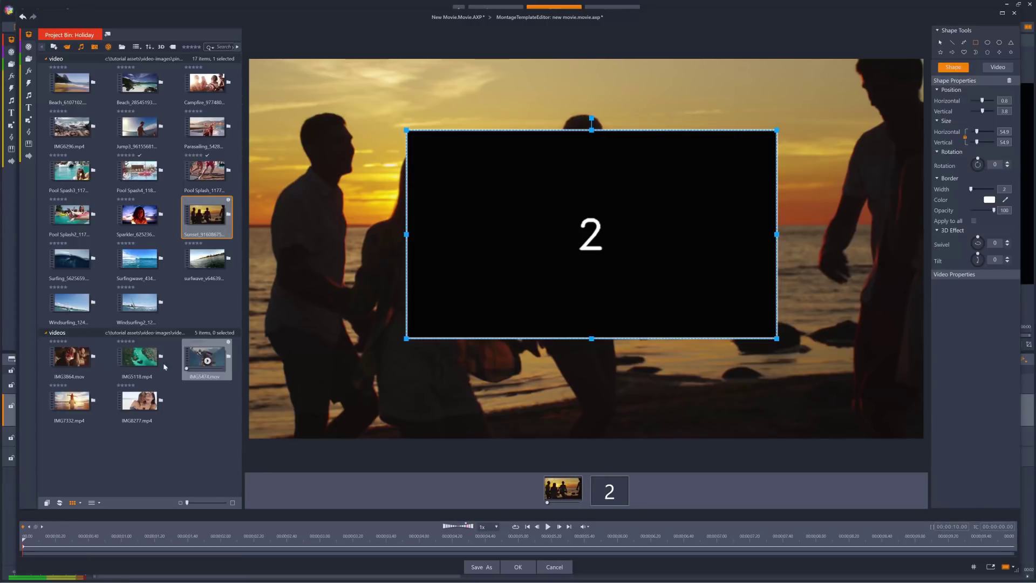
{"action": "left_click_drag", "start_coordinate": [77, 354], "coordinate": [567, 250]}
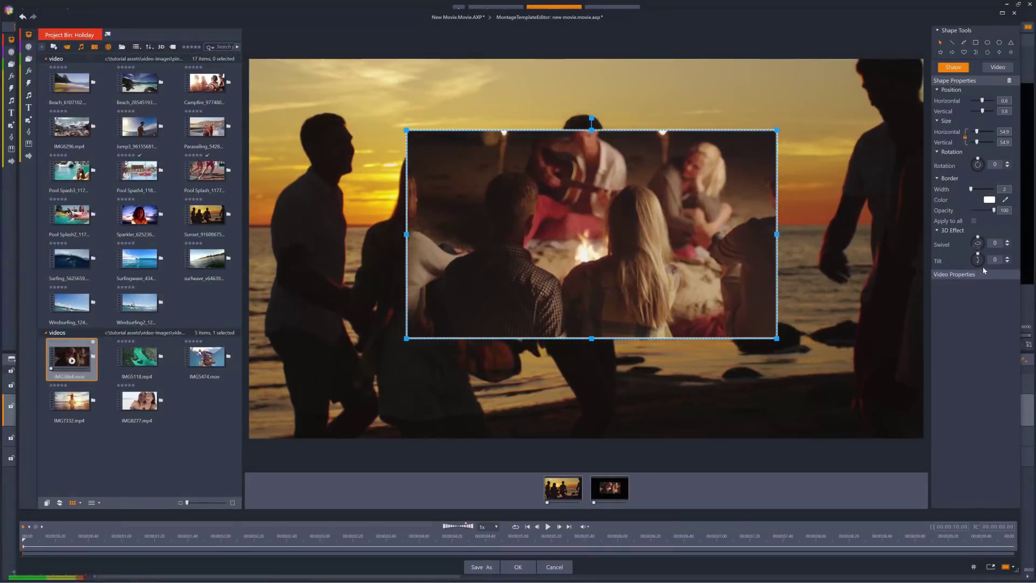
{"action": "left_click_drag", "start_coordinate": [978, 241], "coordinate": [983, 244]}
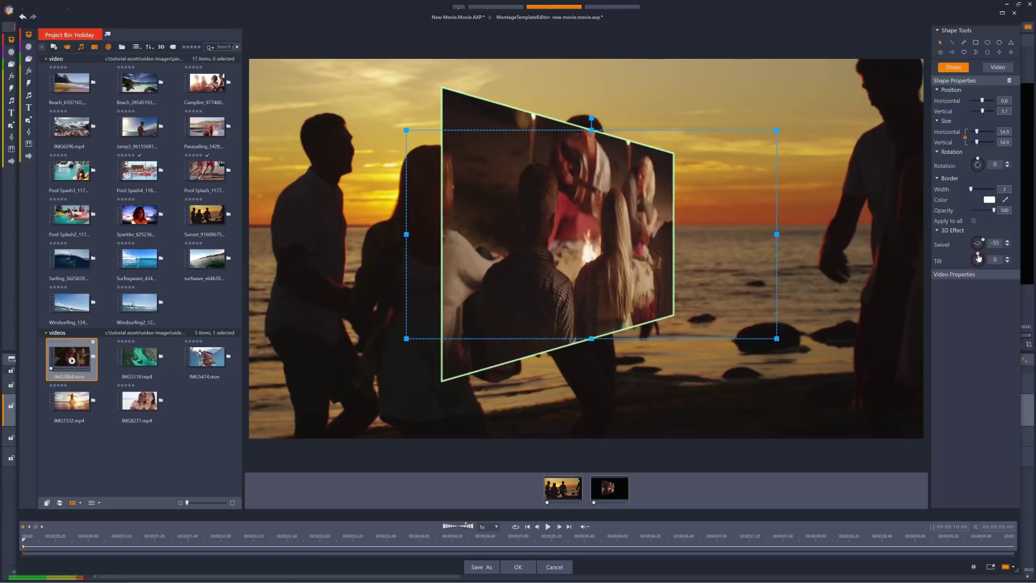
{"action": "left_click_drag", "start_coordinate": [978, 257], "coordinate": [984, 259]}
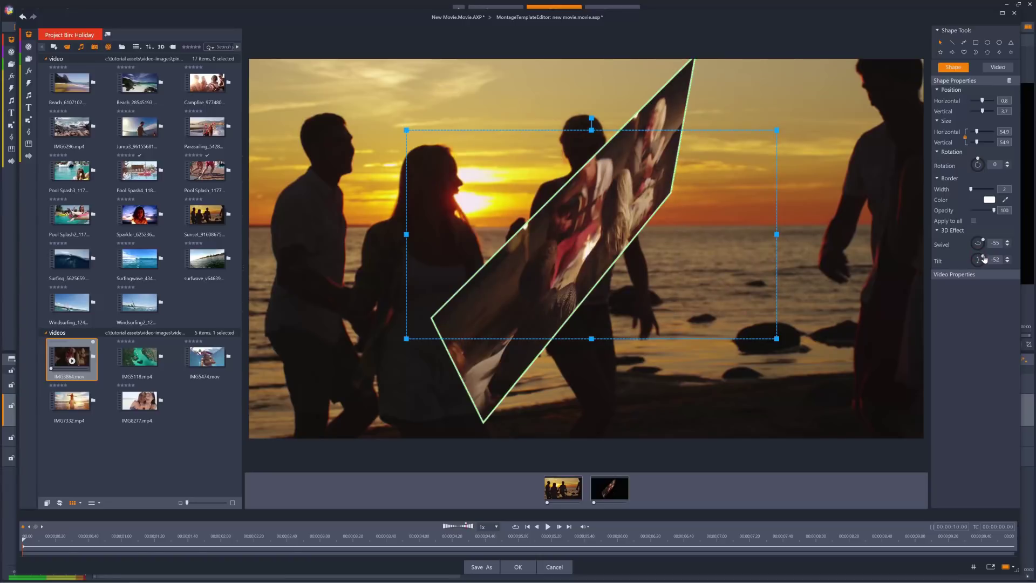
{"action": "key", "text": "ctrl+z"}
{"action": "key", "text": "ctrl+z"}
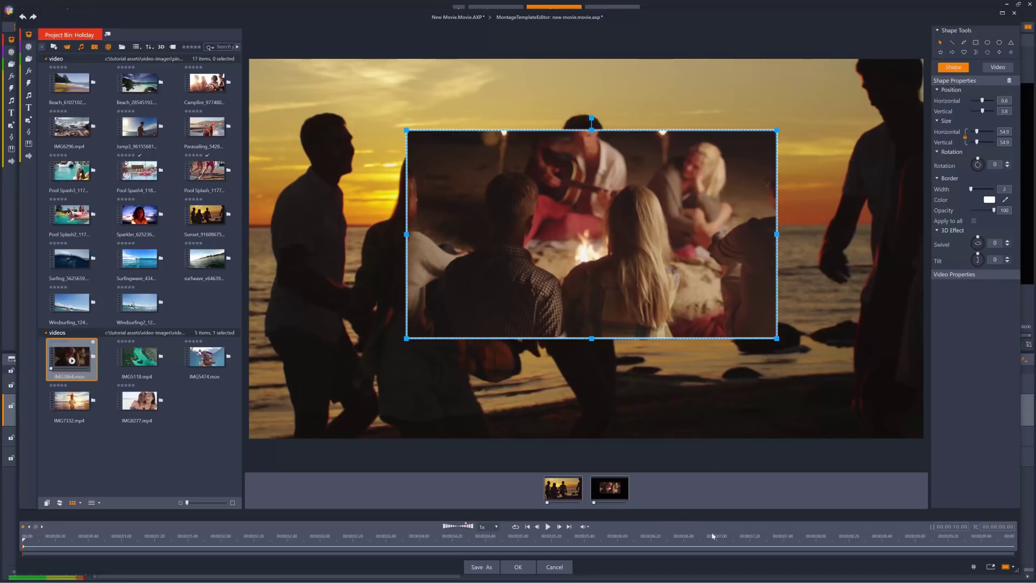
Keyframe the campfire inset at 00:07.00, then at 00:05.01 set swivel -86, tilt -87, horizontal -54.
{"action": "left_click", "coordinate": [714, 536]}
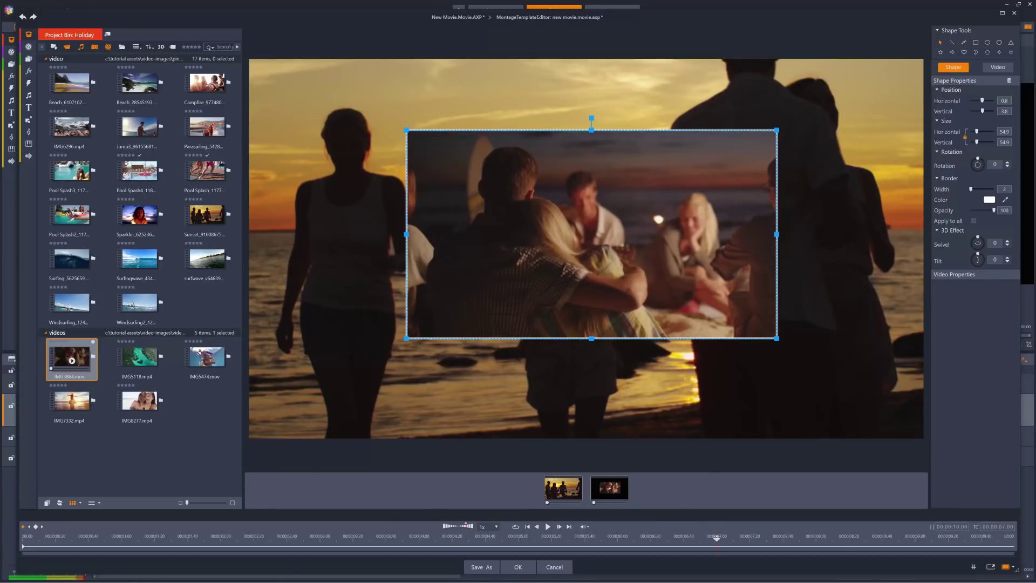
{"action": "left_click", "coordinate": [36, 527]}
{"action": "left_click", "coordinate": [519, 537]}
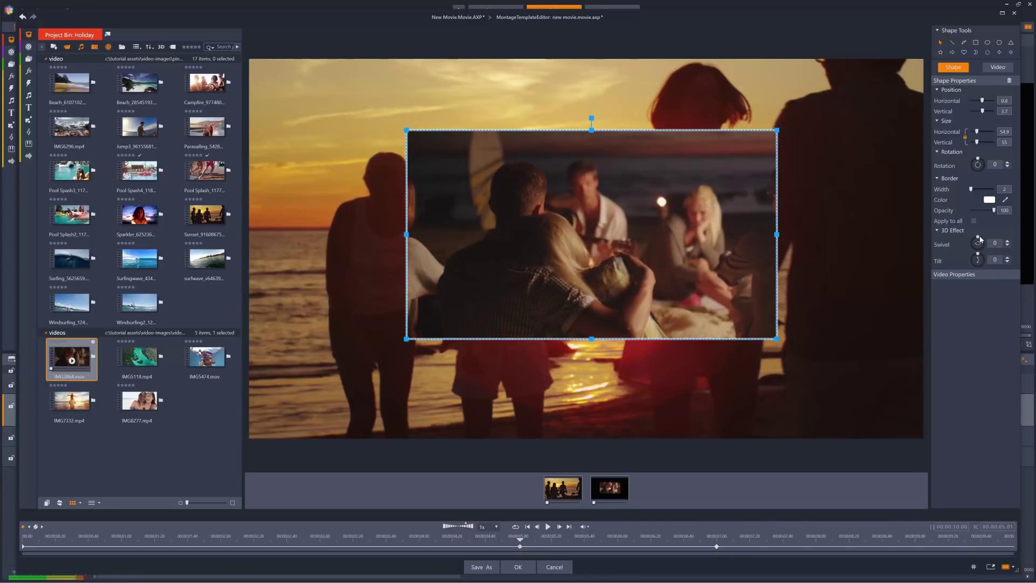
{"action": "mouse_move", "coordinate": [978, 238]}
{"action": "left_mouse_down"}
{"action": "mouse_move", "coordinate": [997, 242]}
{"action": "mouse_move", "coordinate": [987, 262]}
{"action": "left_mouse_up"}
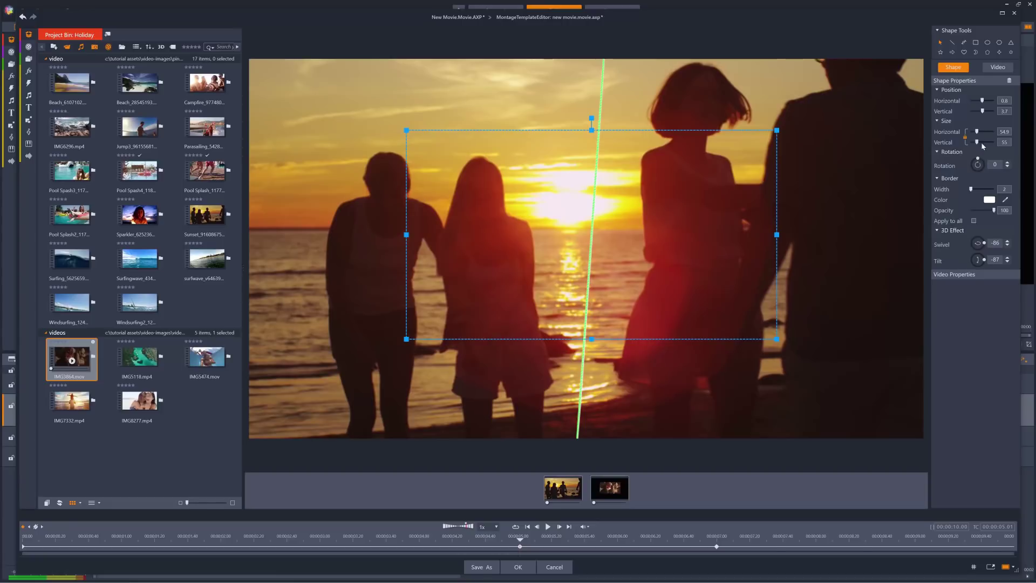
{"action": "left_click_drag", "start_coordinate": [984, 102], "coordinate": [979, 101]}
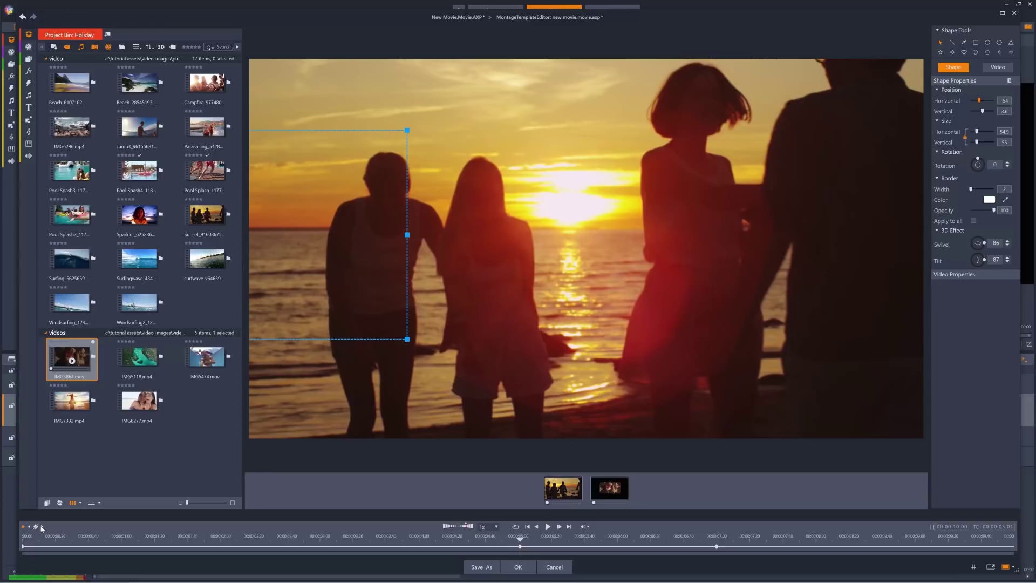
At the 00:07.00 keyframe, reset the campfire clip to size 100, centred at position 0, 0.
{"action": "left_click", "coordinate": [42, 526]}
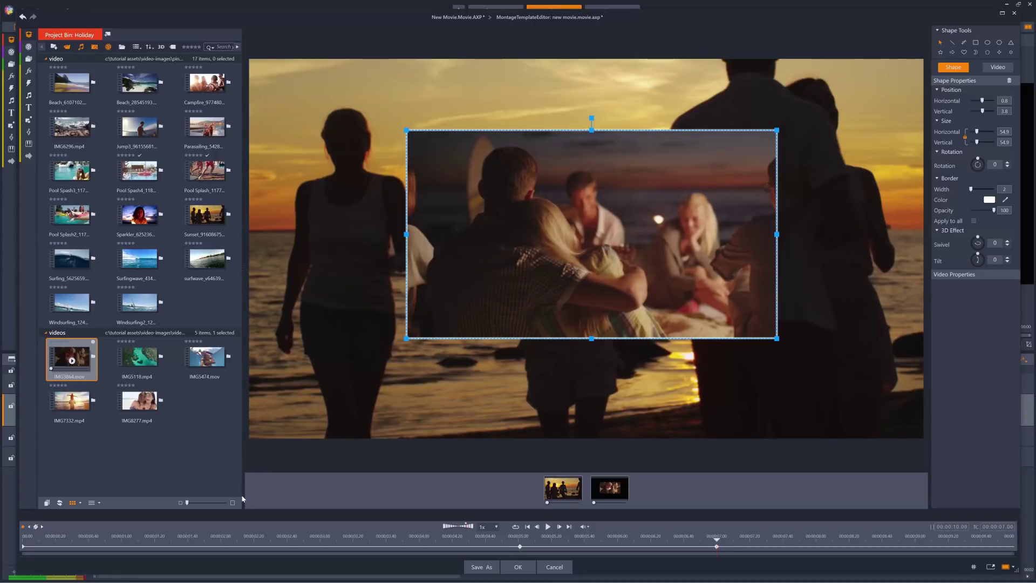
{"action": "double_click", "coordinate": [1004, 132]}
{"action": "type", "text": "100"}
{"action": "key", "text": "Return"}
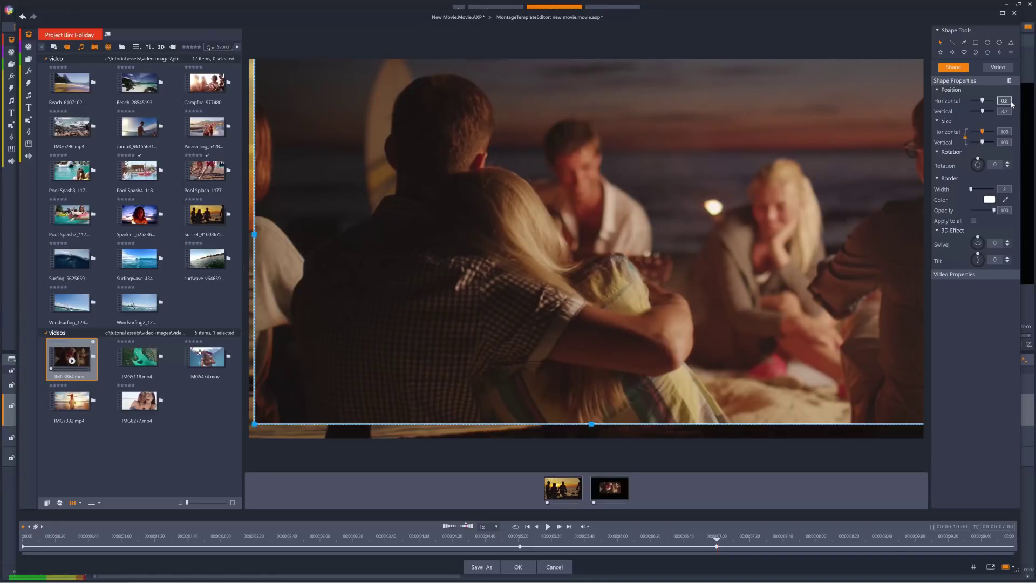
{"action": "key", "text": "Return"}
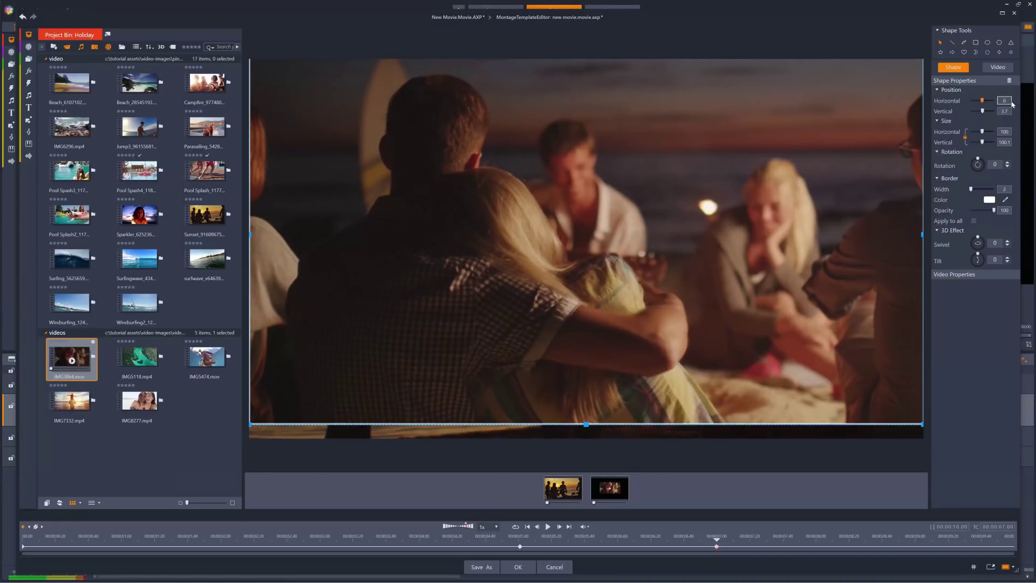
{"action": "left_click", "coordinate": [1004, 111]}
{"action": "key", "text": "Return"}
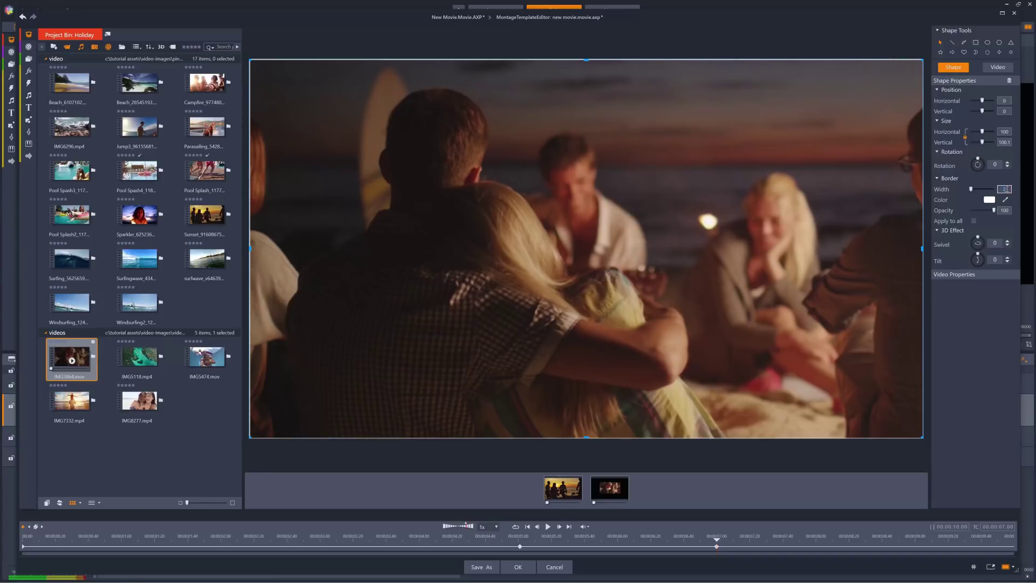
Set the border width to 0 and enlarge the clip to size 101.
{"action": "left_click", "coordinate": [1004, 190]}
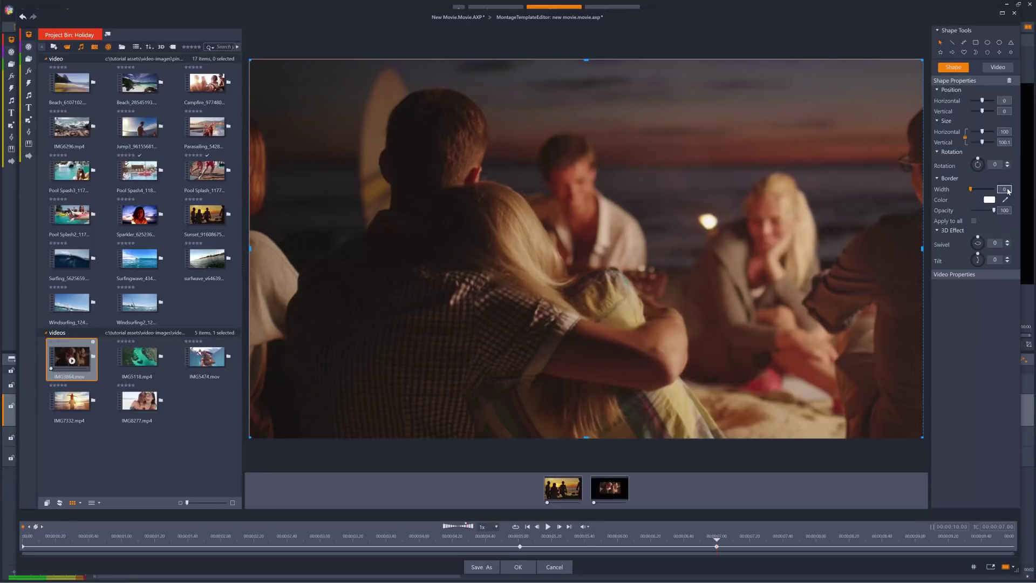
{"action": "left_click", "coordinate": [1004, 131]}
{"action": "type", "text": "101"}
{"action": "key", "text": "Return"}
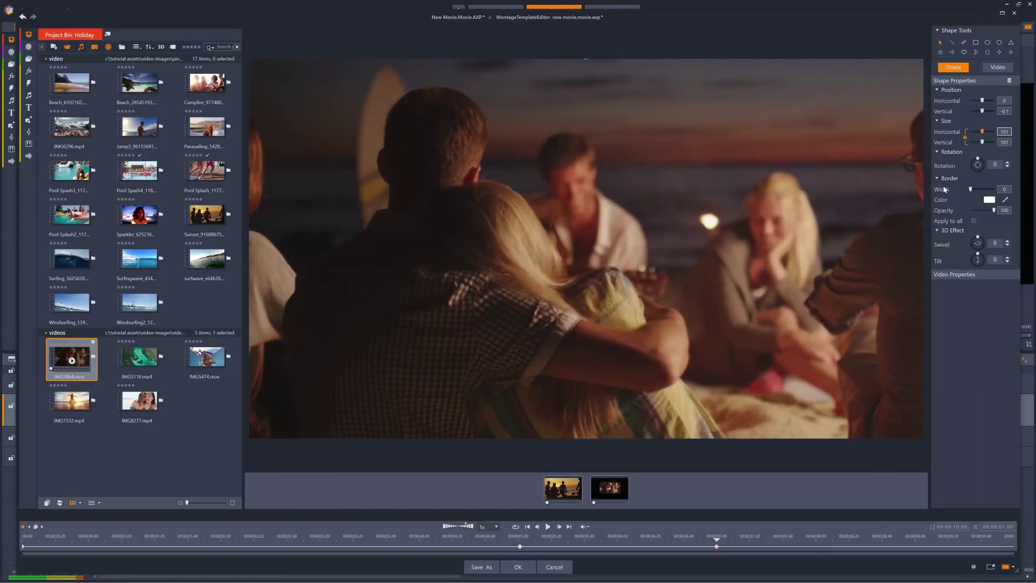
Copy the 00:05.01 keyframe and paste it just after the start of the montage.
{"action": "right_click", "coordinate": [519, 546]}
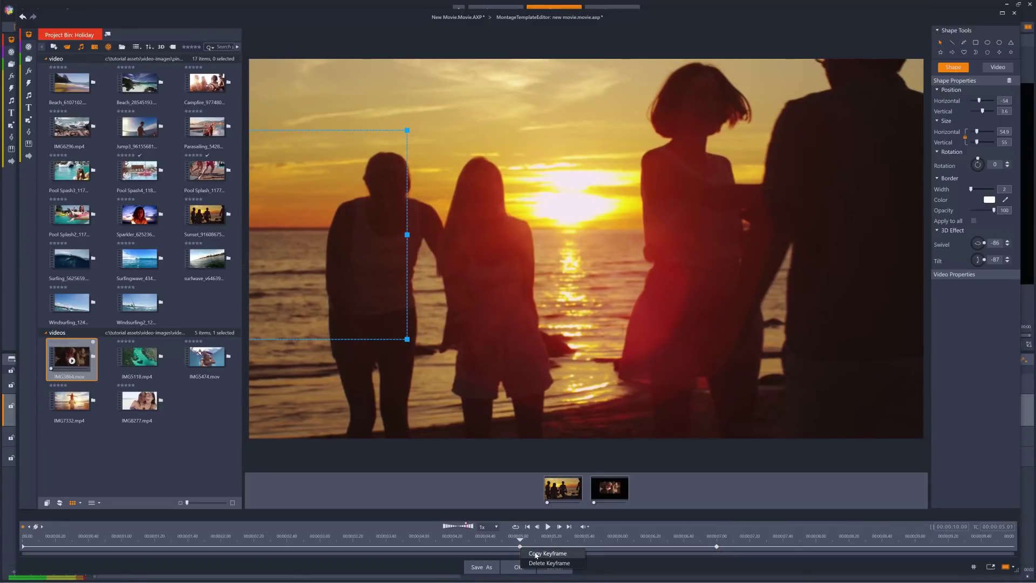
{"action": "left_click", "coordinate": [535, 553]}
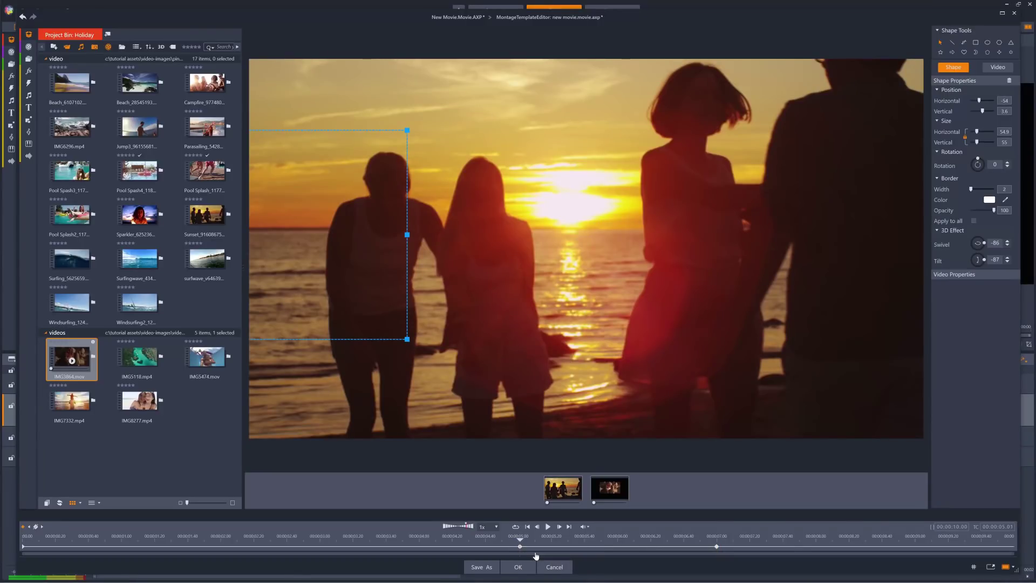
{"action": "left_click", "coordinate": [529, 526]}
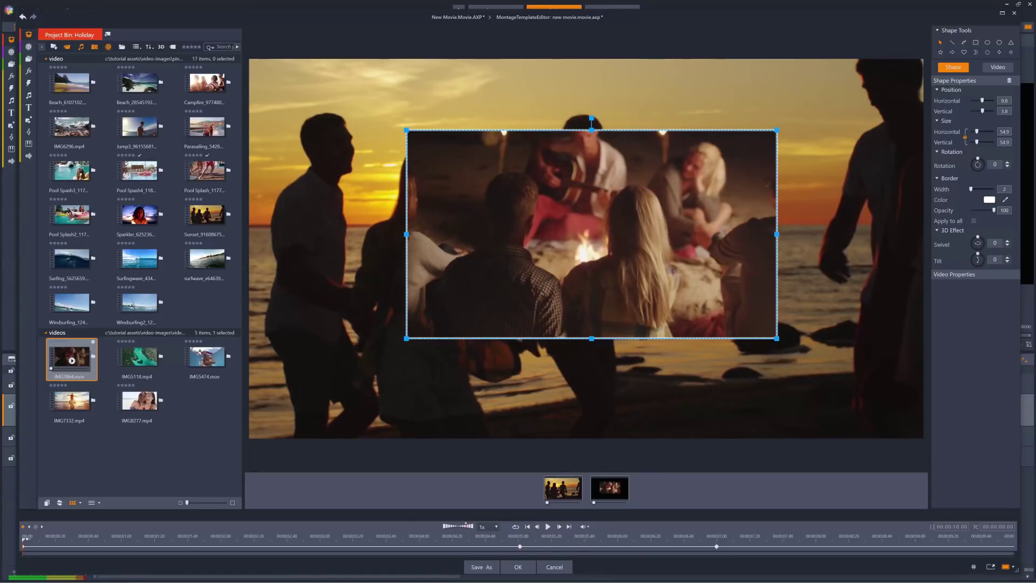
{"action": "left_click", "coordinate": [30, 539]}
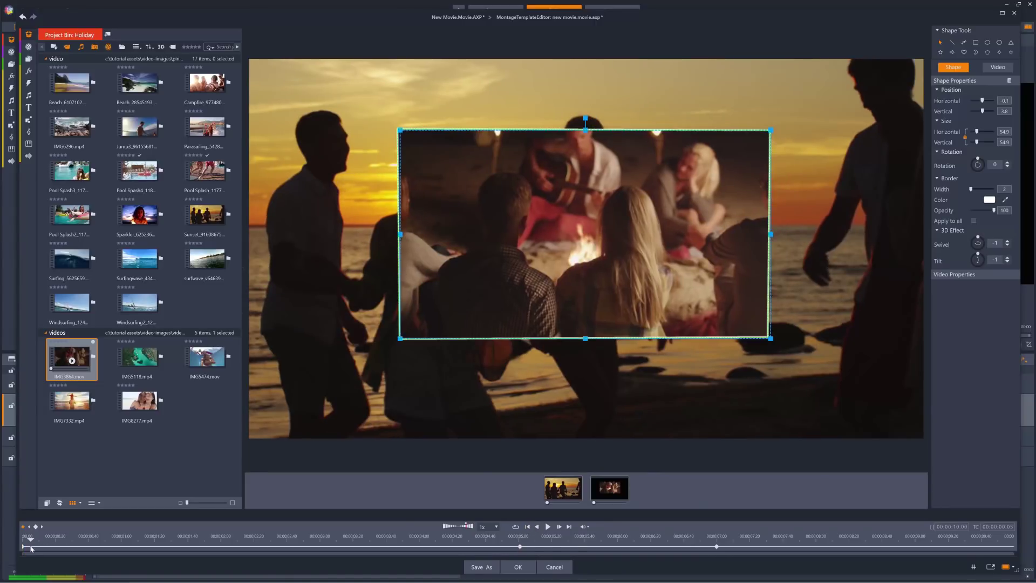
{"action": "right_click", "coordinate": [31, 550]}
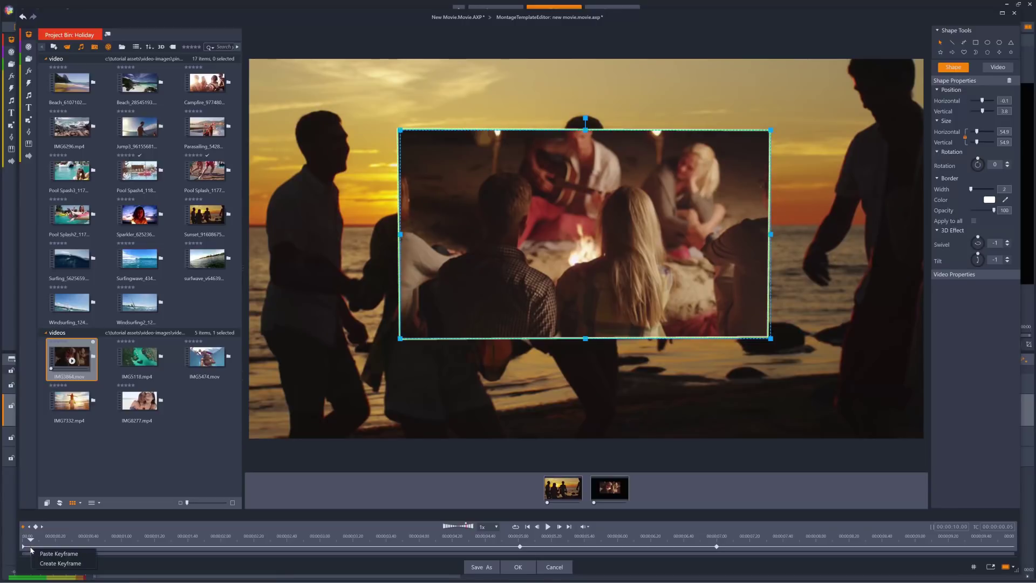
{"action": "left_click", "coordinate": [58, 553]}
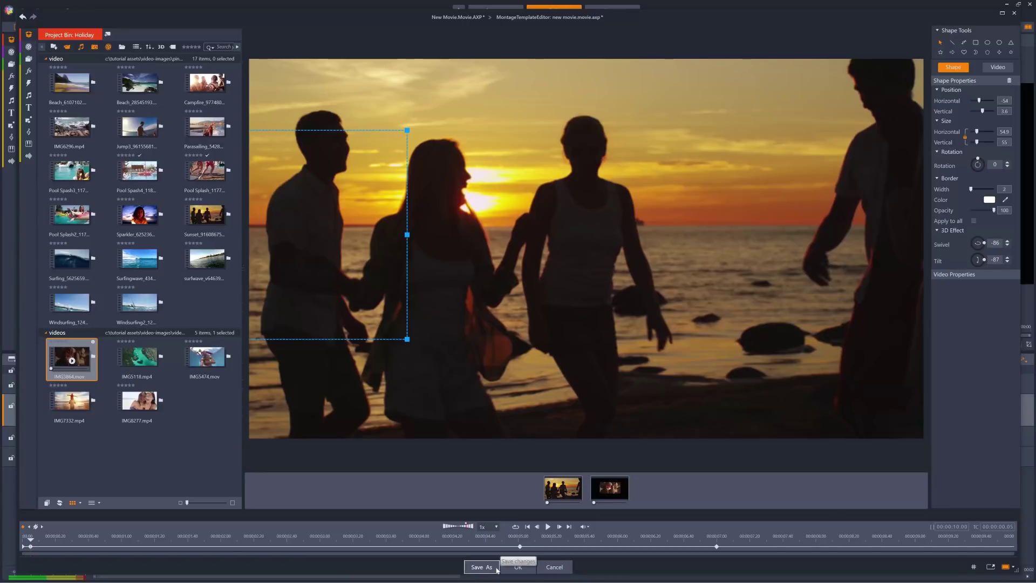
Accept both template editors and play the movie to preview the campfire swivel transition.
{"action": "left_click", "coordinate": [518, 567]}
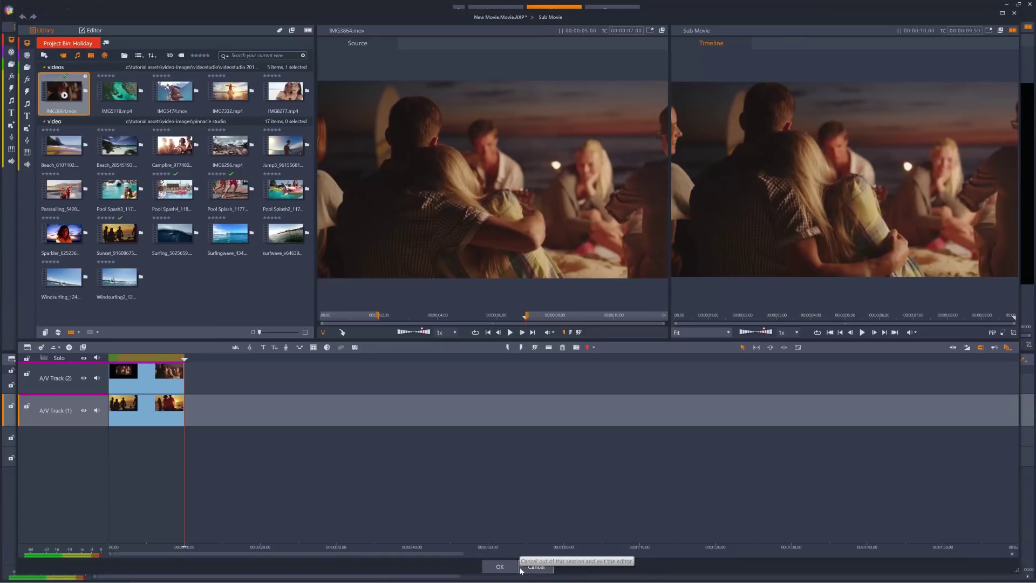
{"action": "left_click", "coordinate": [500, 567]}
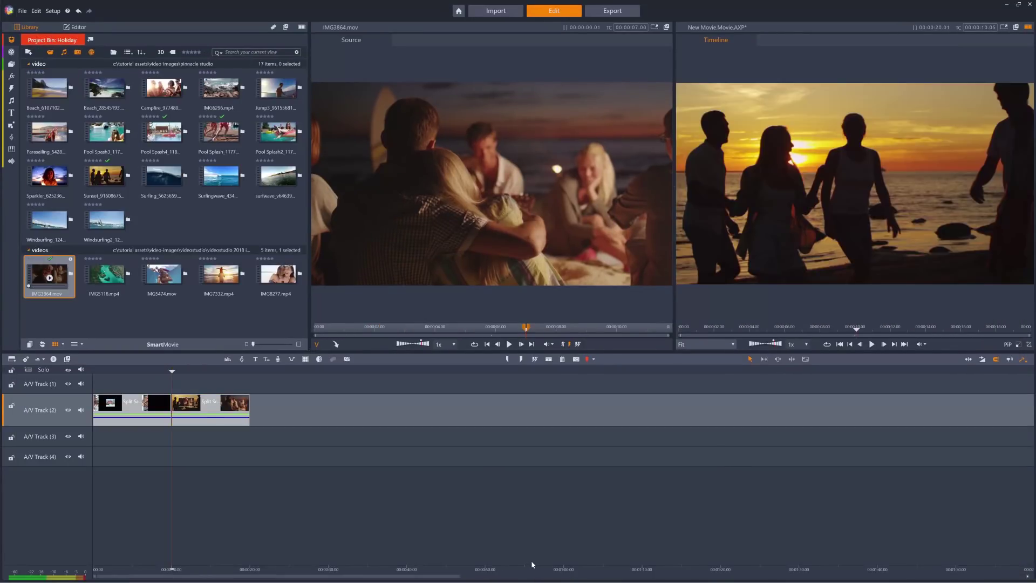
{"action": "left_click", "coordinate": [872, 345]}
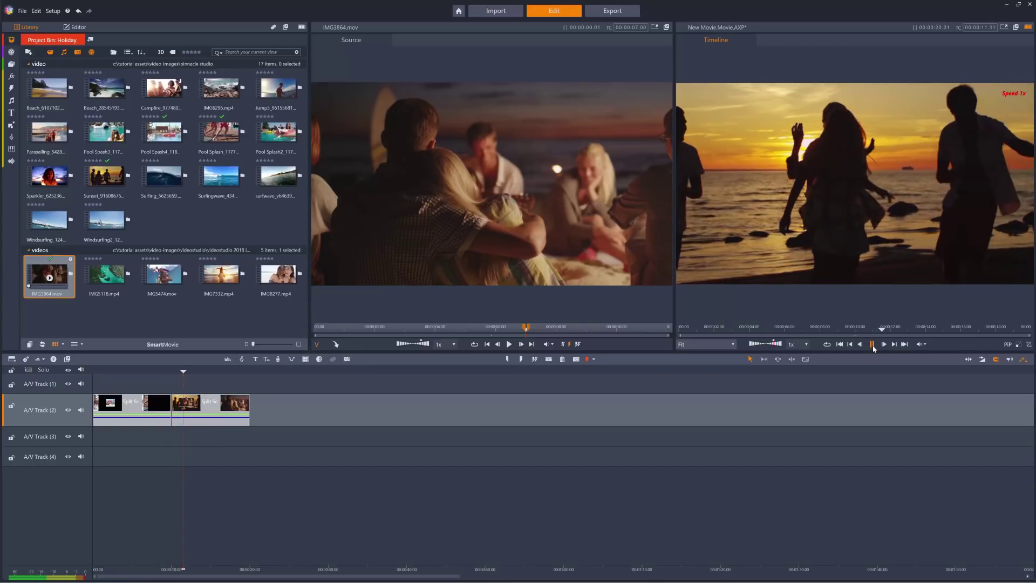